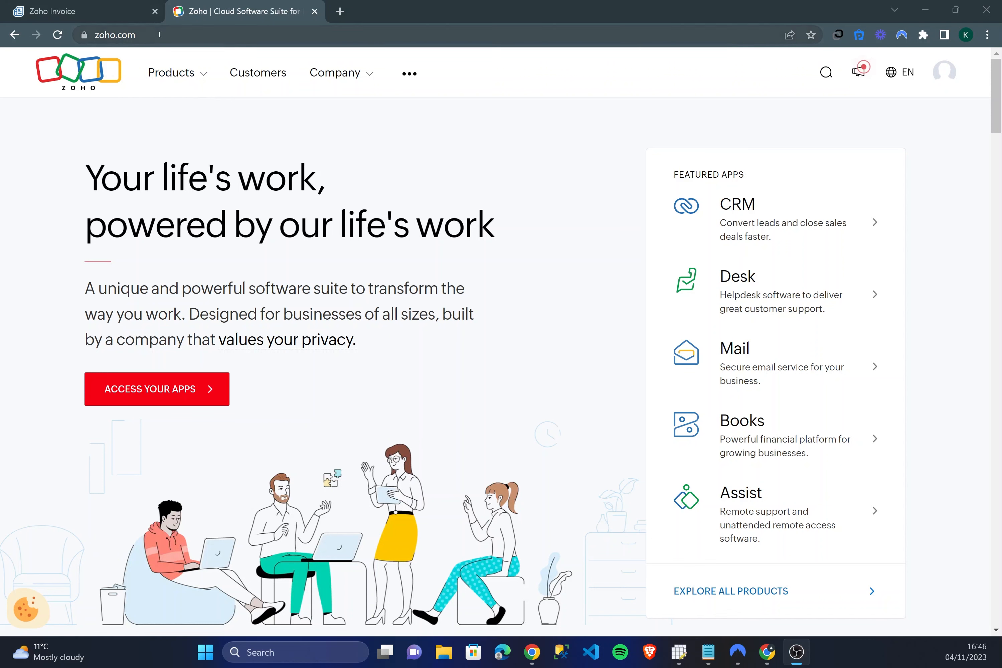
left_click(160, 35)
left_click(177, 139)
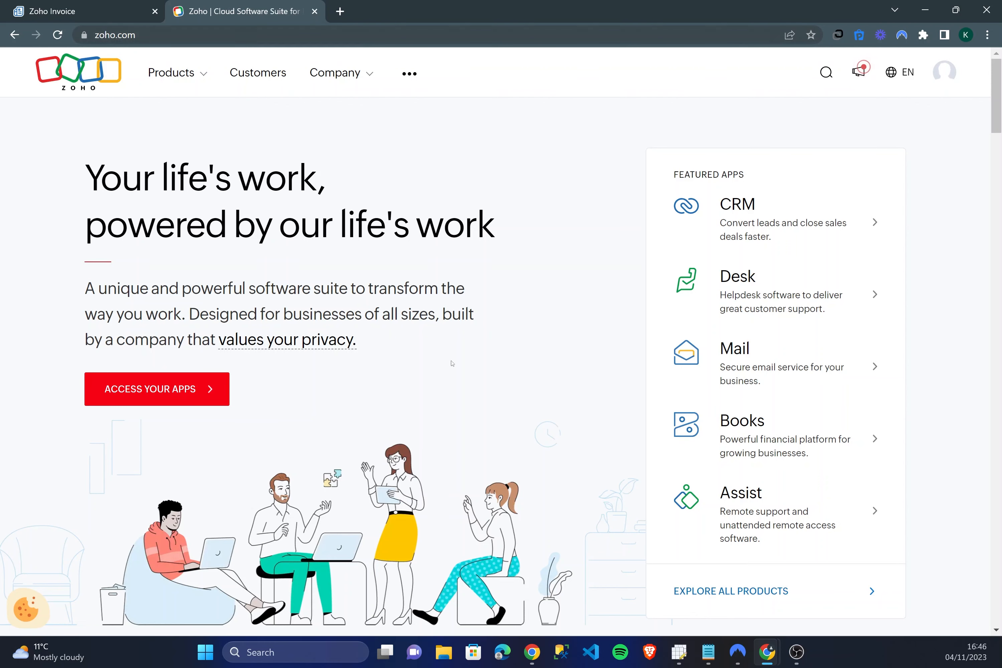
scroll(461, 324, "down", 7)
scroll(230, 253, "up", 7)
Step: Open the Invoice product from the Finance apps and access Zoho Invoice to reach its organization setup
left_click(203, 76)
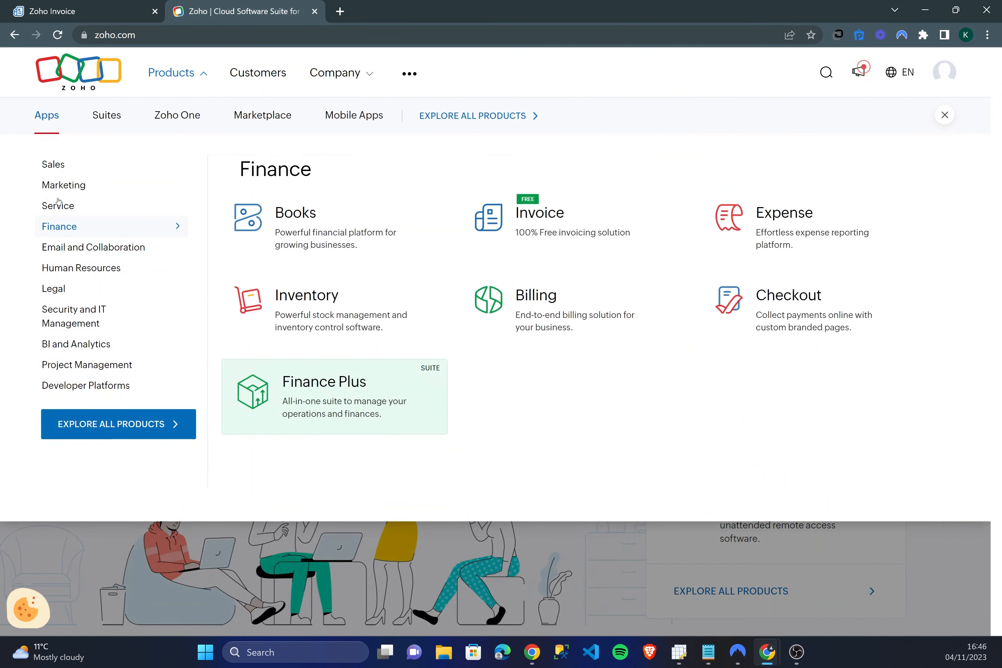
mouse_move(89, 226)
left_click(540, 235)
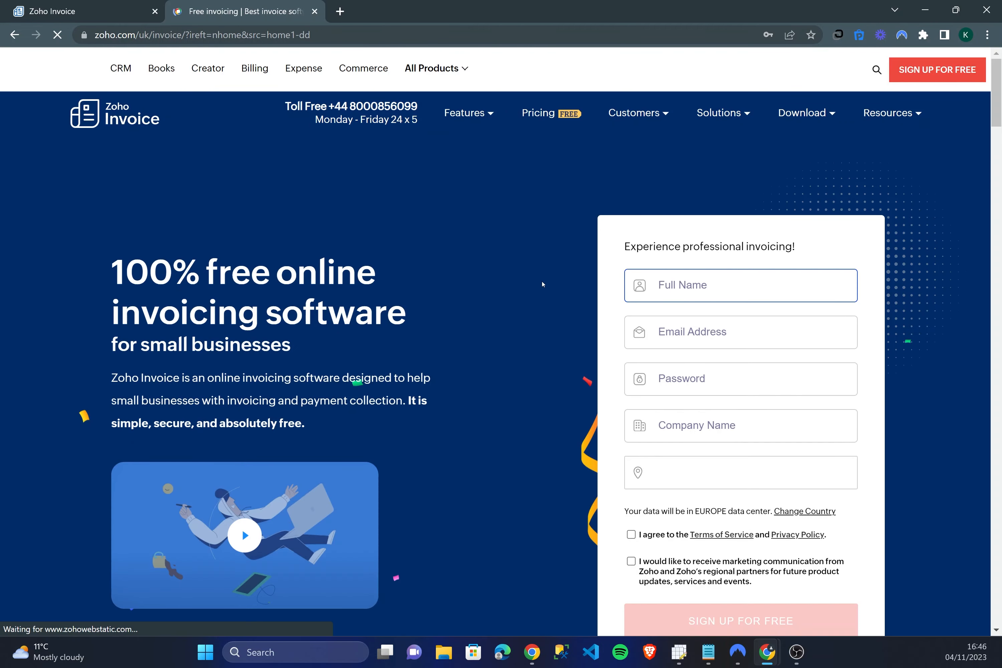
mouse_move(436, 68)
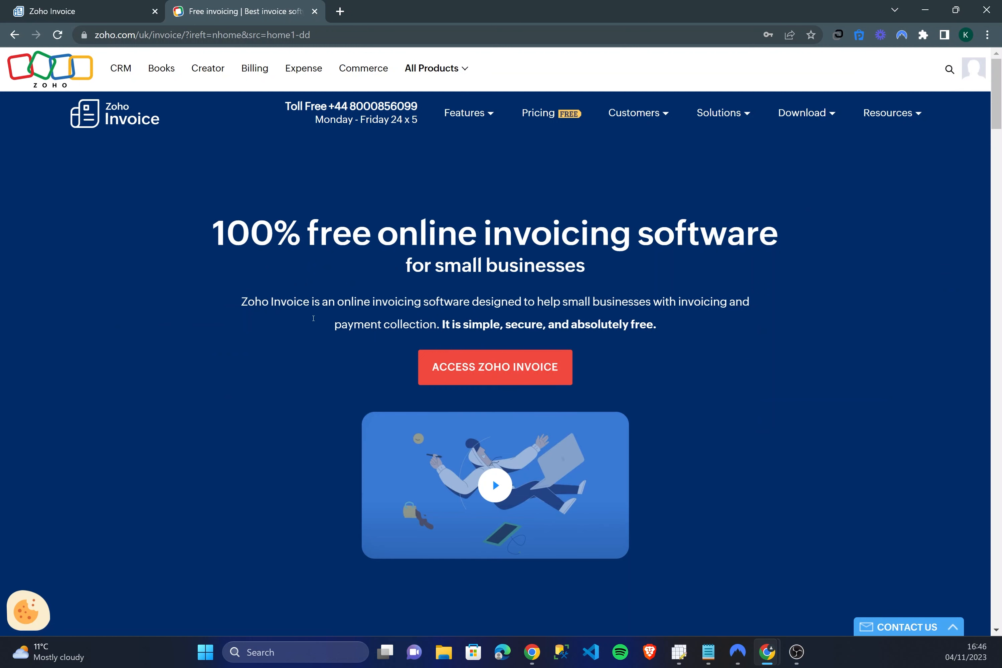
left_click(484, 377)
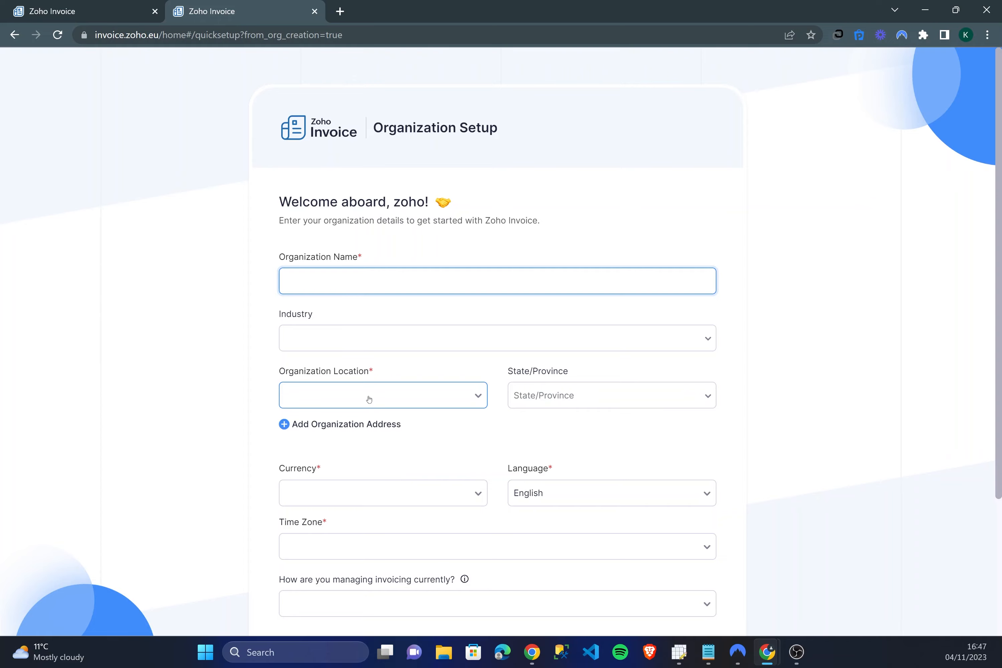
Step: Enter test 1 as the organization name and choose Agriculture as its industry
scroll(501, 393, "down", 4)
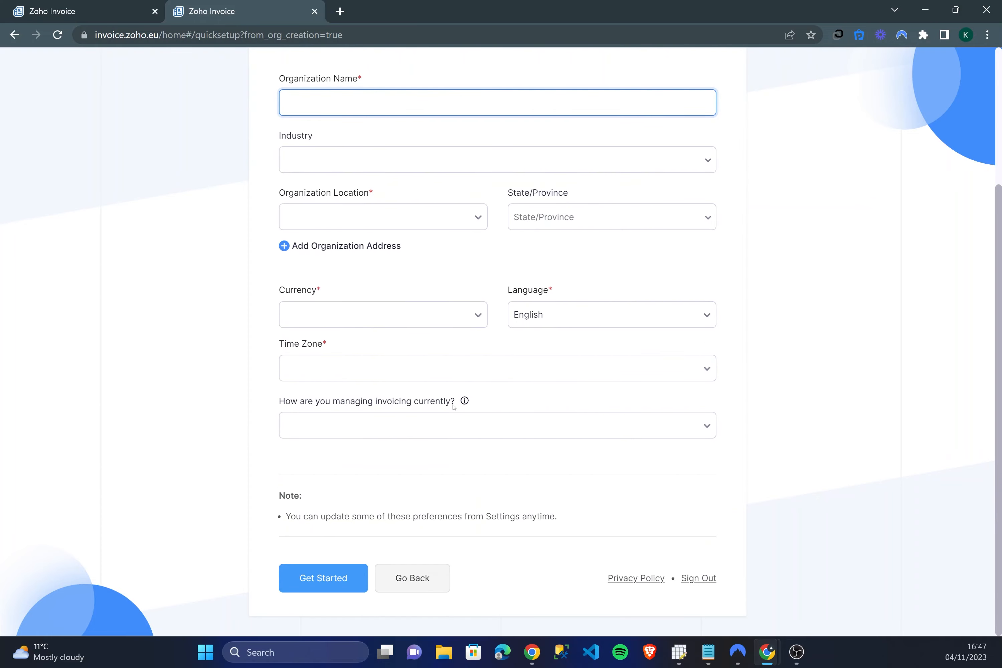
scroll(454, 406, "up", 4)
scroll(430, 242, "down", 4)
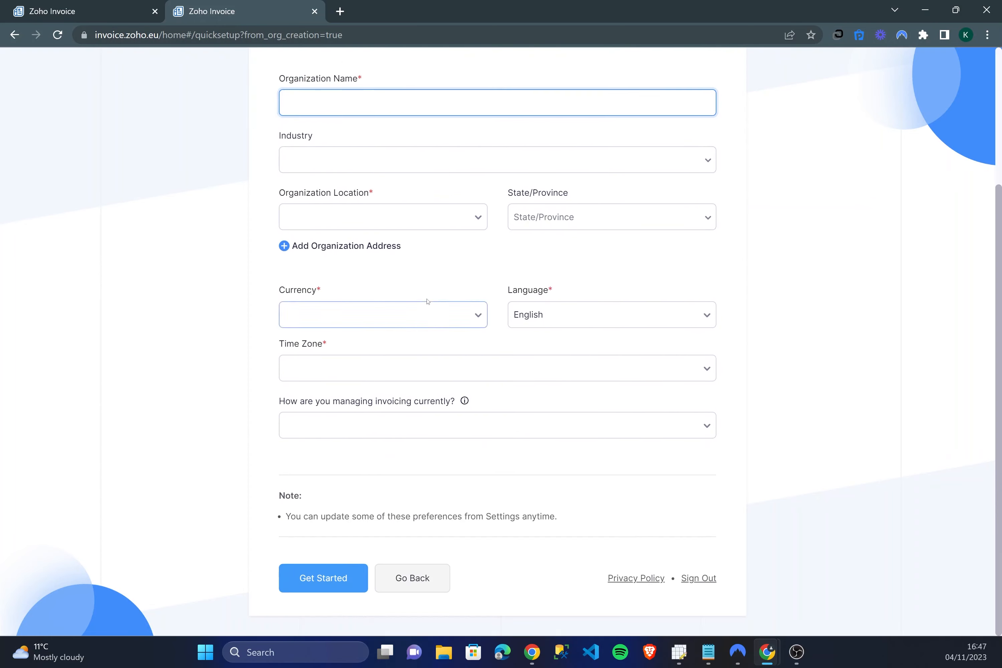
scroll(425, 302, "up", 4)
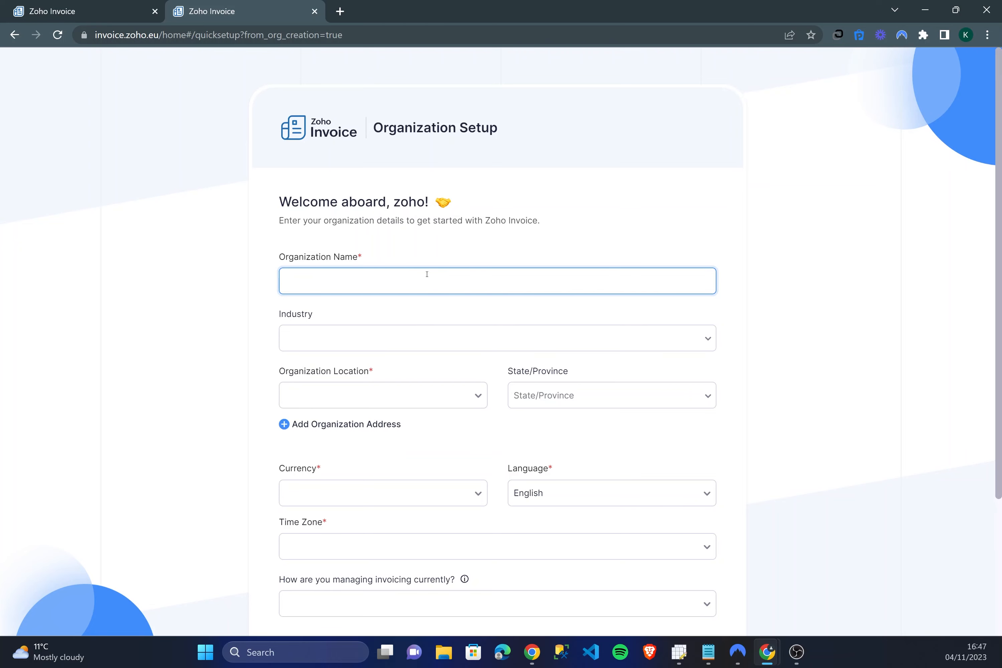
type("test 1")
left_click(400, 334)
left_click(379, 393)
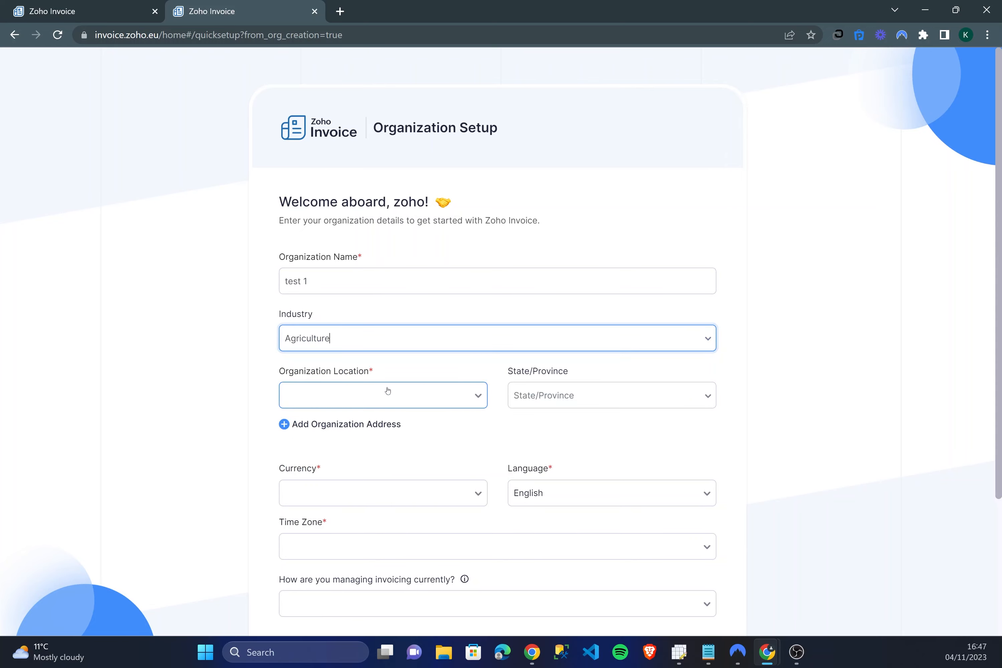
Step: Set the organization location to United Kingdom and the state/province to London
left_click(420, 396)
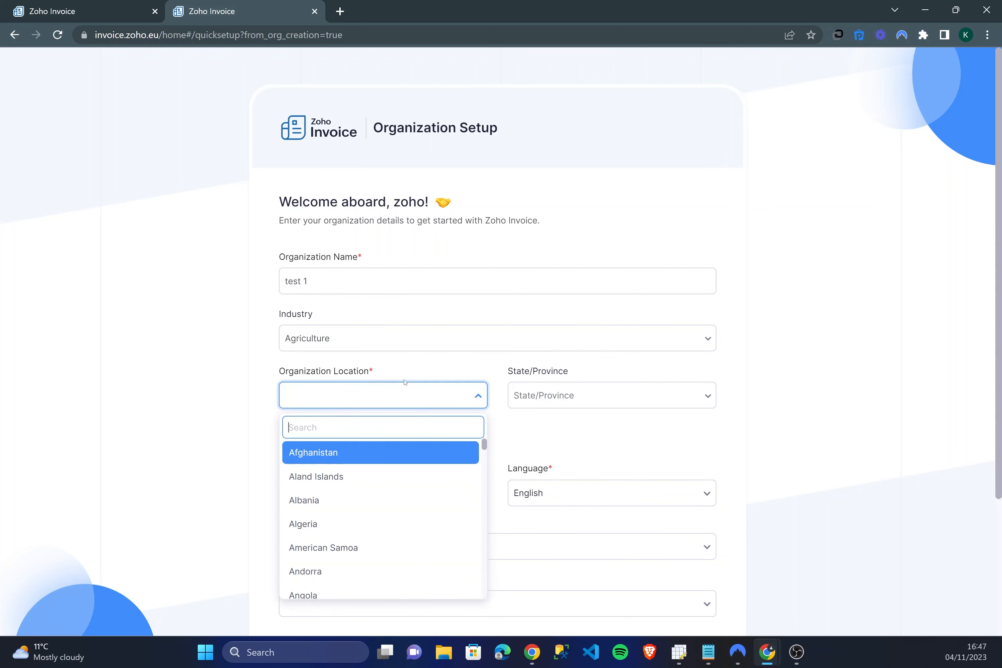
type("lond")
key("BackSpace")
key("BackSpace")
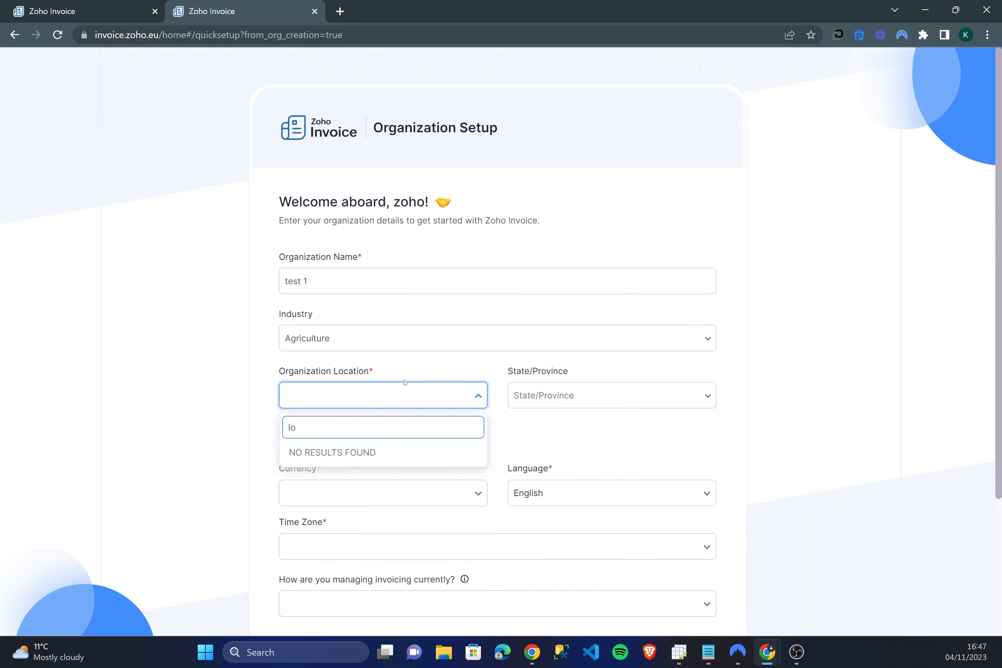
key("BackSpace")
key("BackSpace")
type("unit")
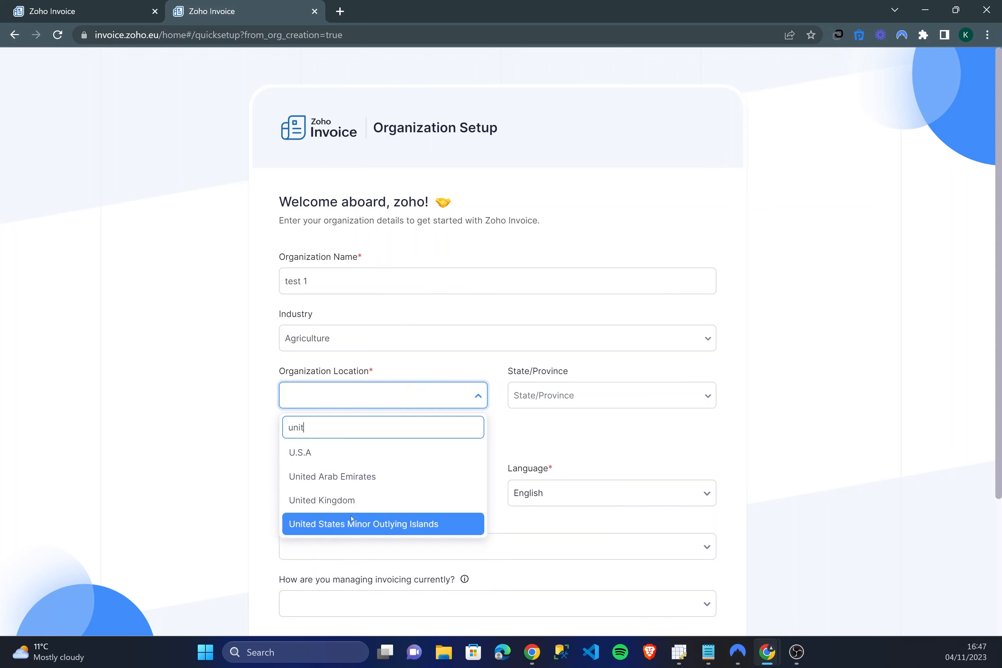
left_click(355, 501)
left_click(514, 394)
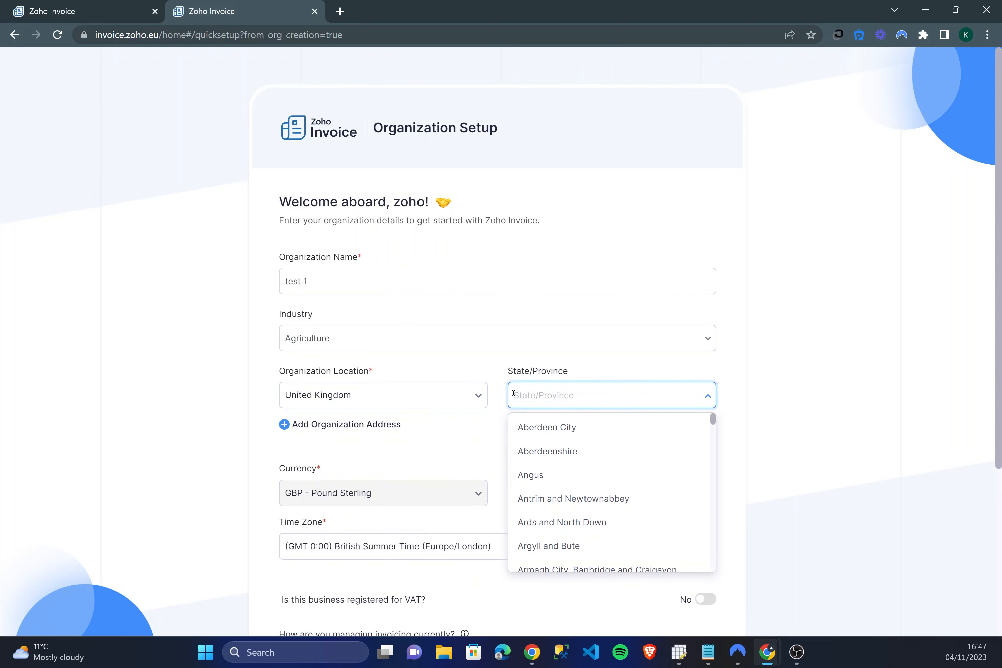
type("london")
left_click(516, 433)
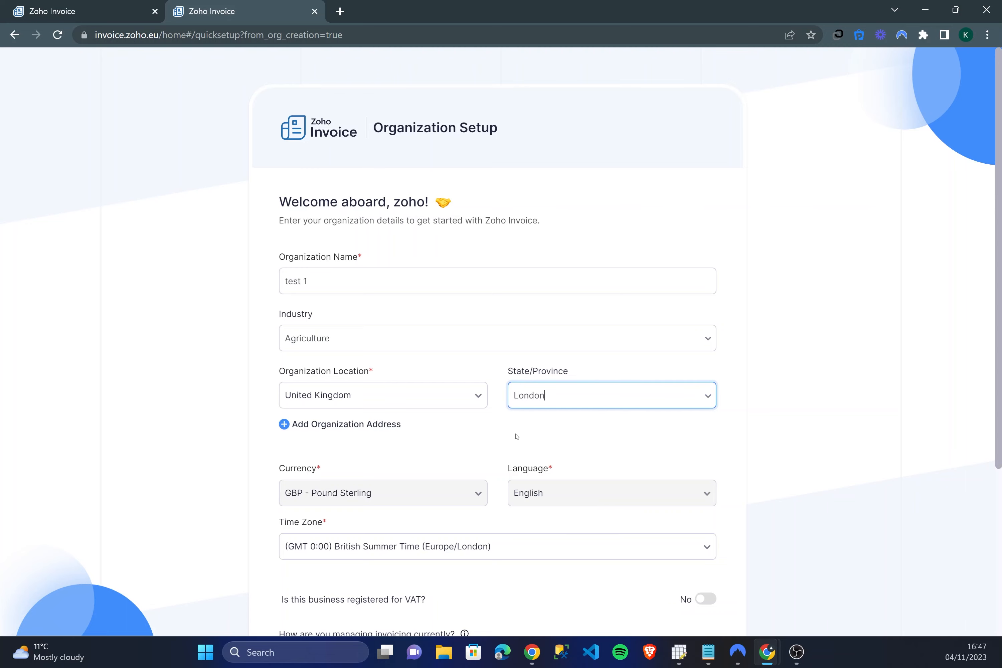
Step: Look through the choices for how invoicing is currently managed without selecting one
scroll(518, 437, "down", 3)
scroll(519, 461, "down", 2)
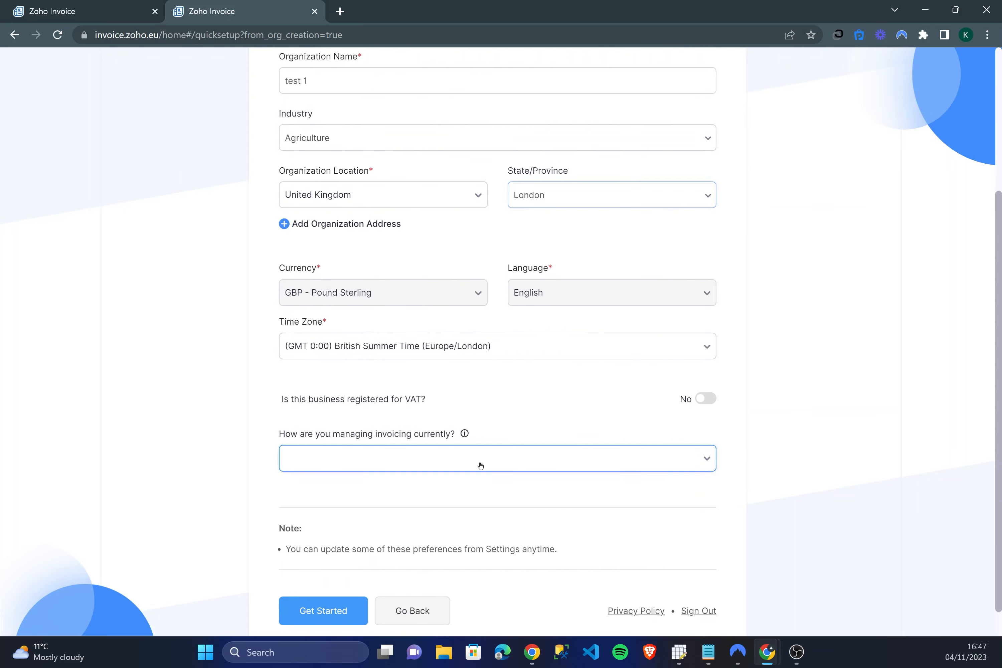
left_click(480, 466)
scroll(481, 431, "down", 1)
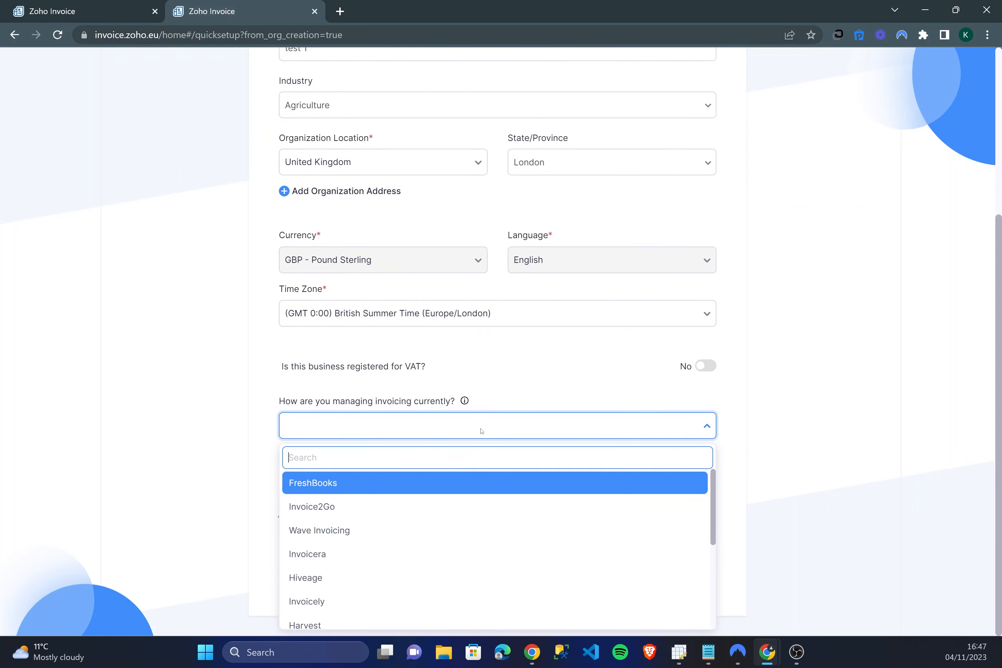
left_click(502, 431)
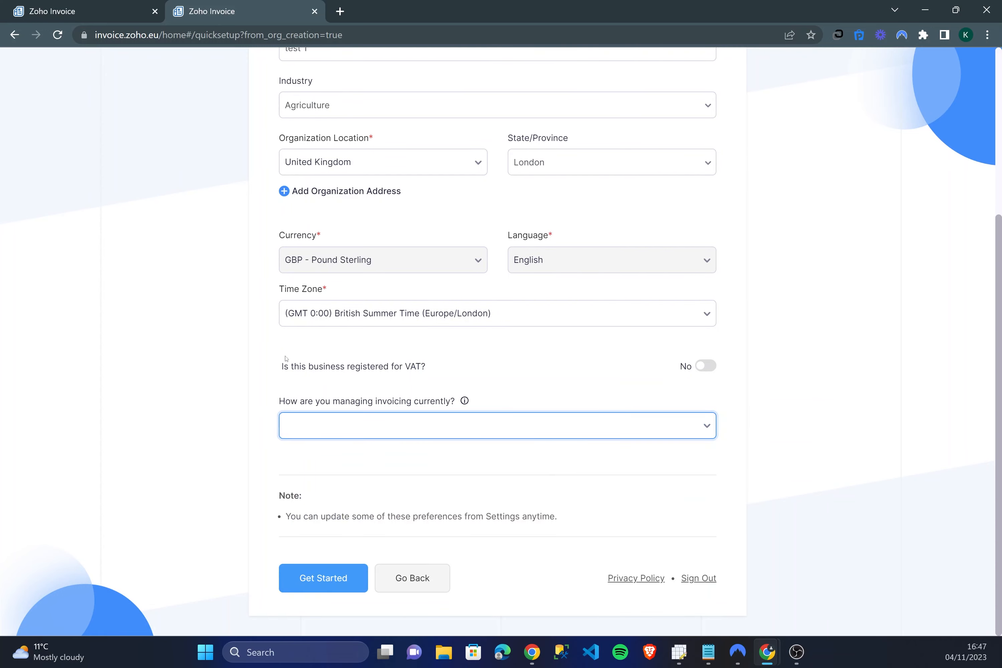
Step: Check the VAT registration fields, leave the business as not registered for VAT, and submit the organization setup
left_click_drag(283, 366, 524, 385)
left_click(588, 379)
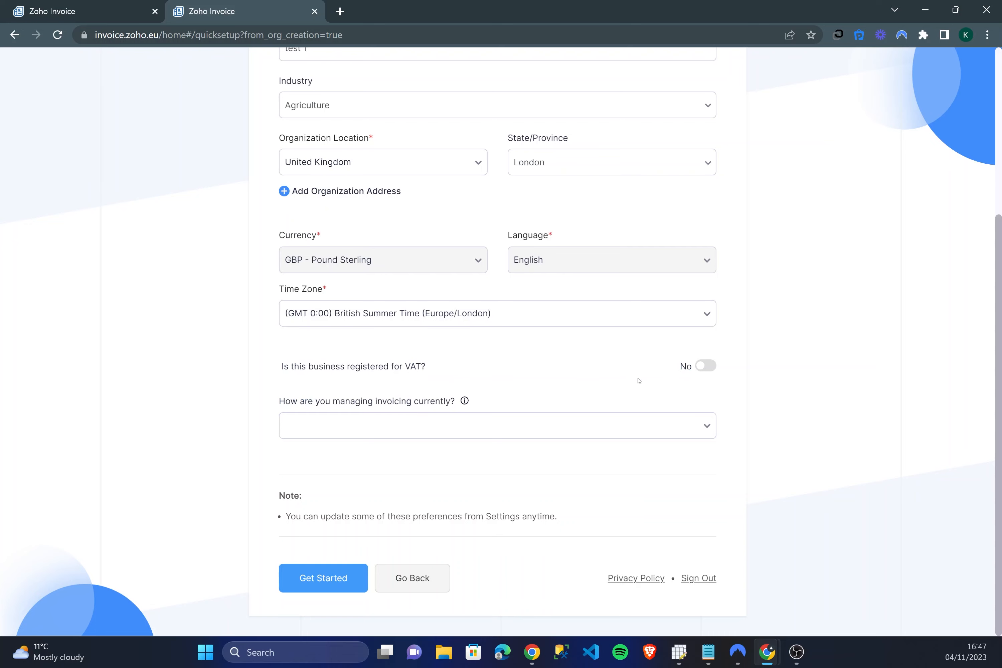
left_click(703, 369)
left_click(345, 479)
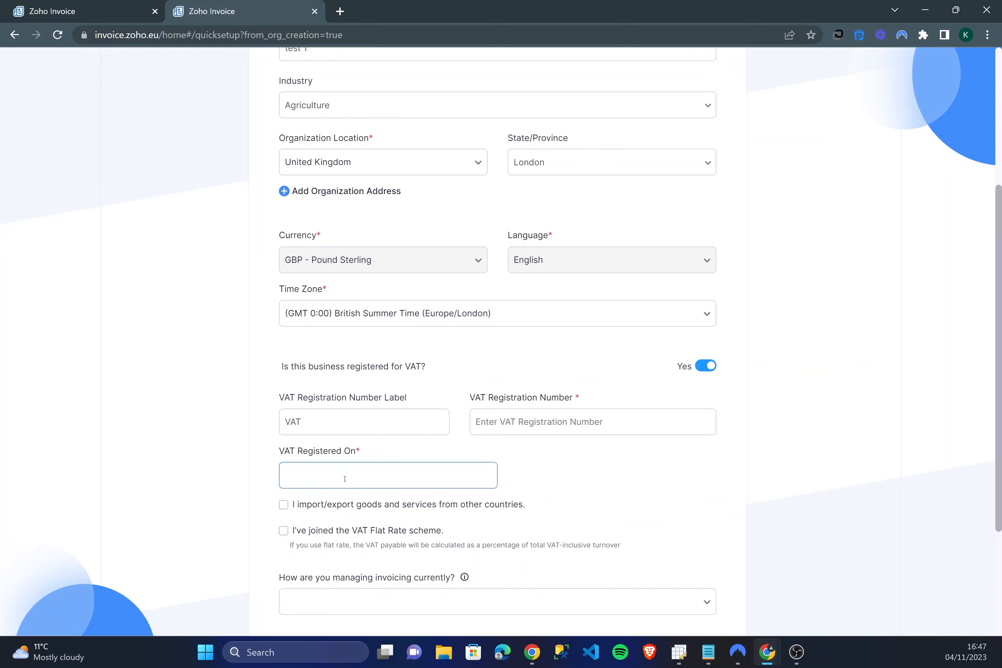
left_click(706, 366)
left_click(330, 587)
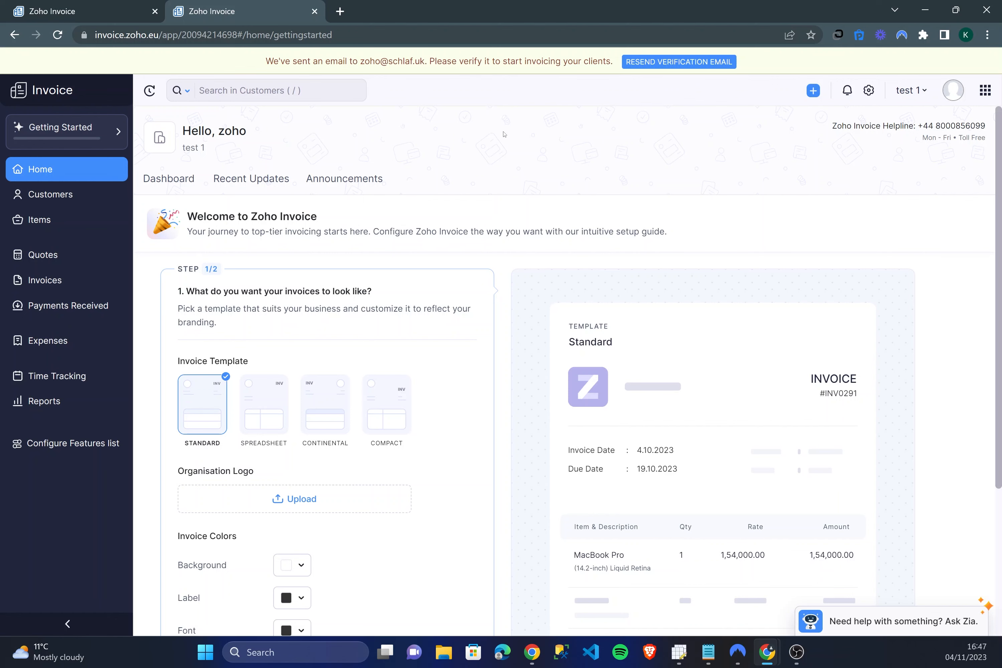
Step: Review the invoice appearance setup and preview the Spreadsheet, Continental and Compact invoice templates
scroll(514, 319, "down", 5)
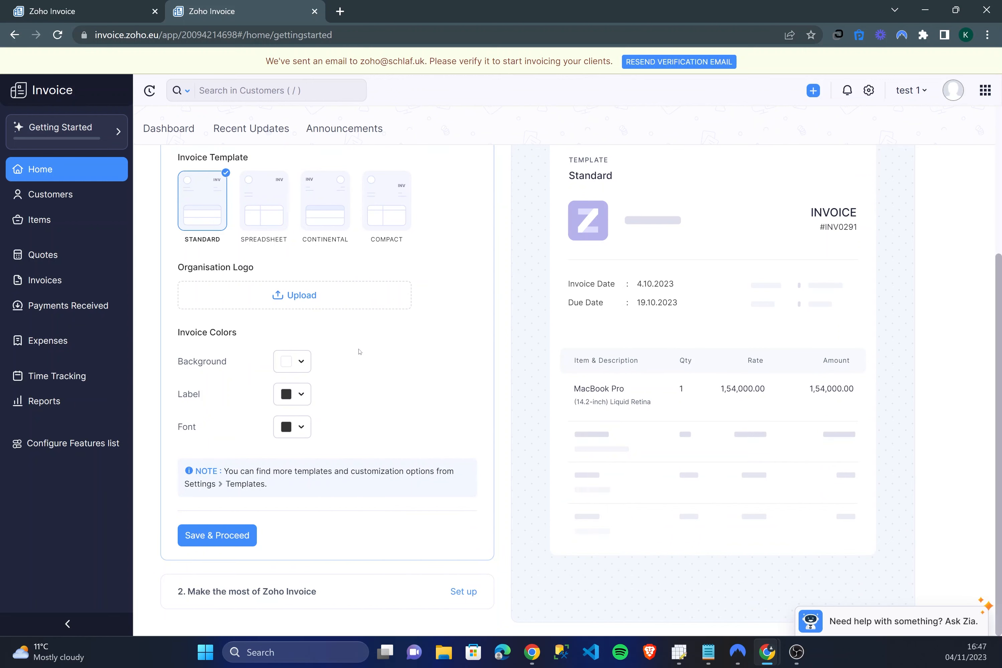
scroll(359, 351, "up", 5)
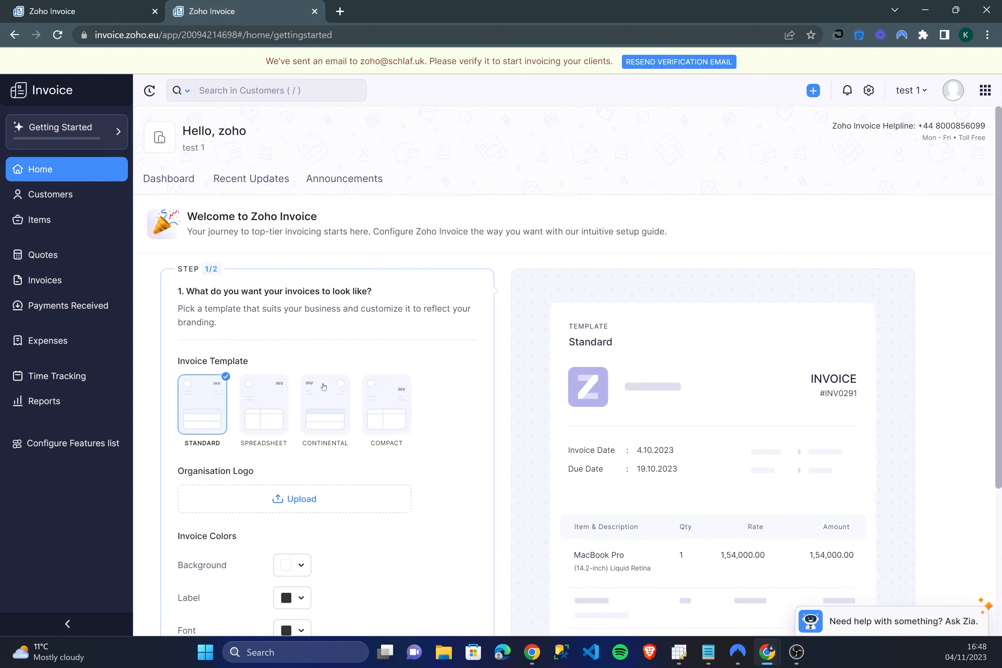
scroll(285, 415, "down", 2)
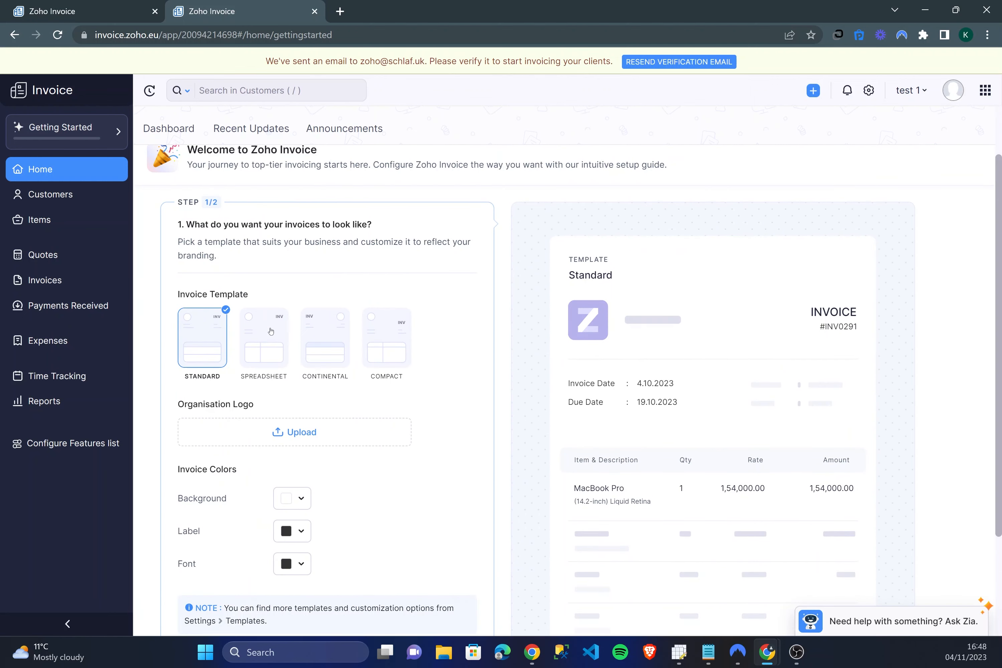
scroll(271, 332, "down", 2)
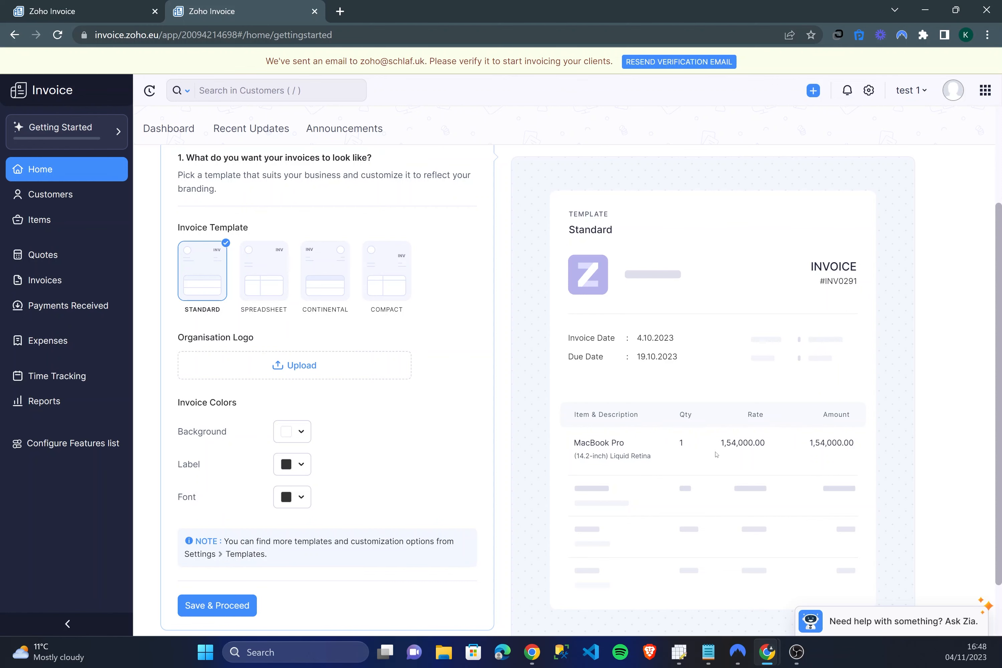
left_click(255, 269)
scroll(255, 269, "down", 1)
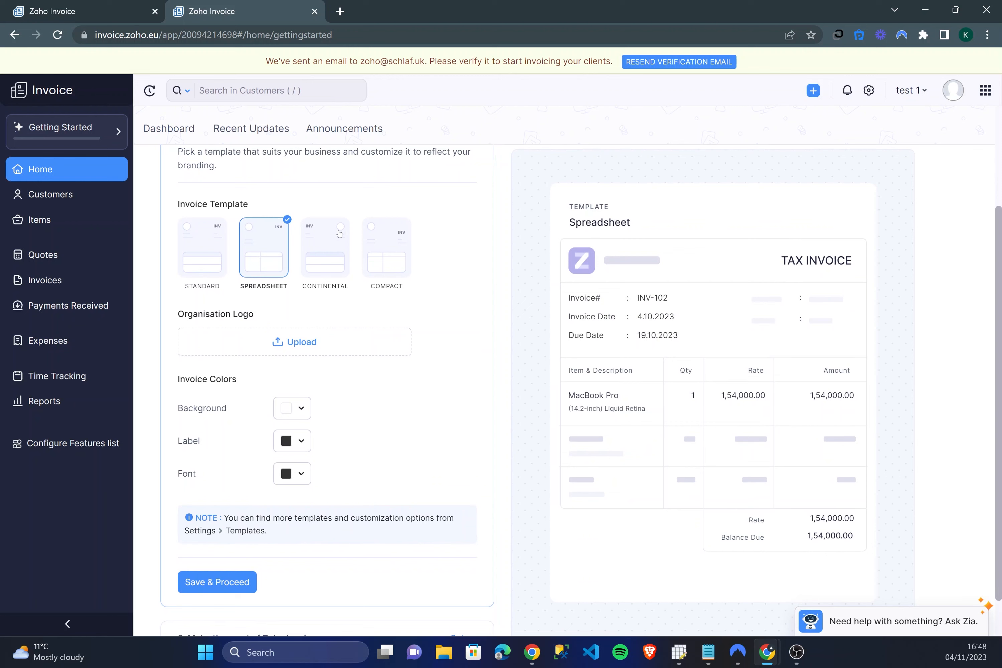
left_click(324, 241)
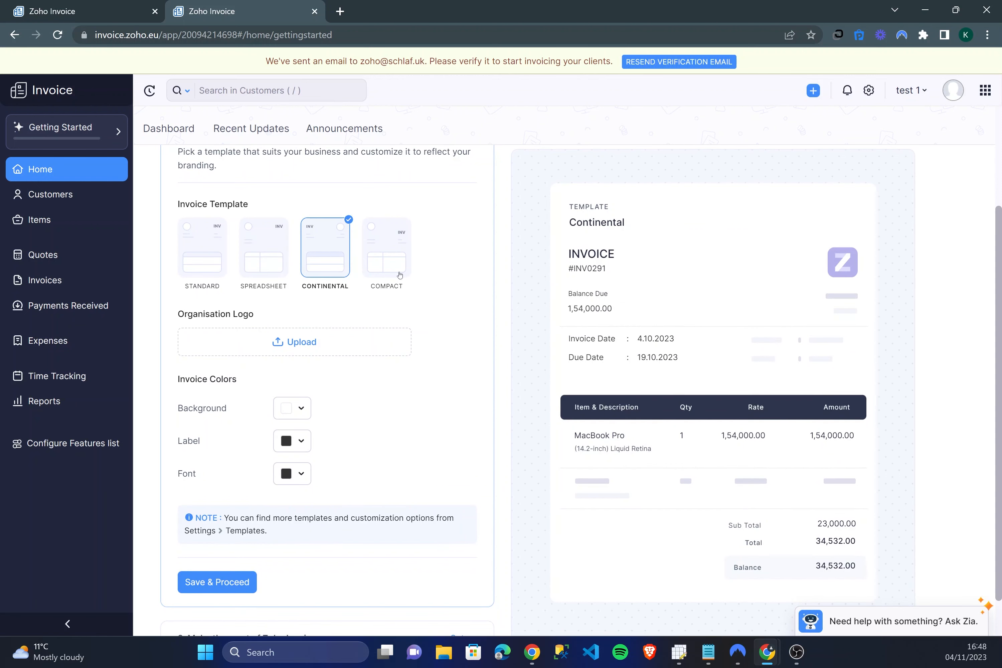
left_click(383, 264)
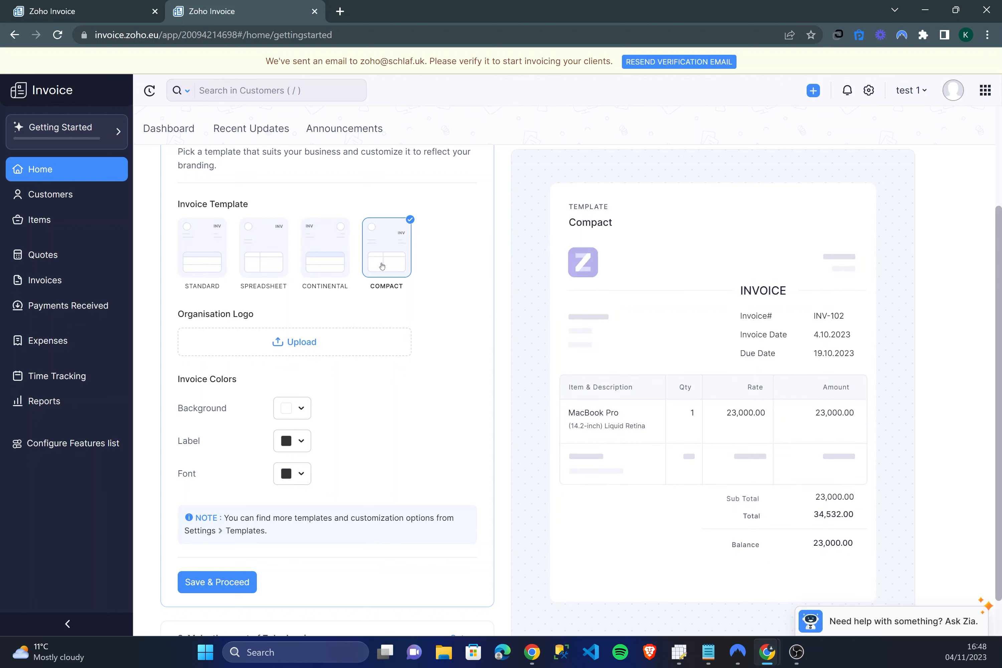
Step: Switch between all four invoice templates to compare their layouts, ending on Standard
left_click(310, 237)
left_click(368, 236)
left_click(317, 253)
left_click(262, 251)
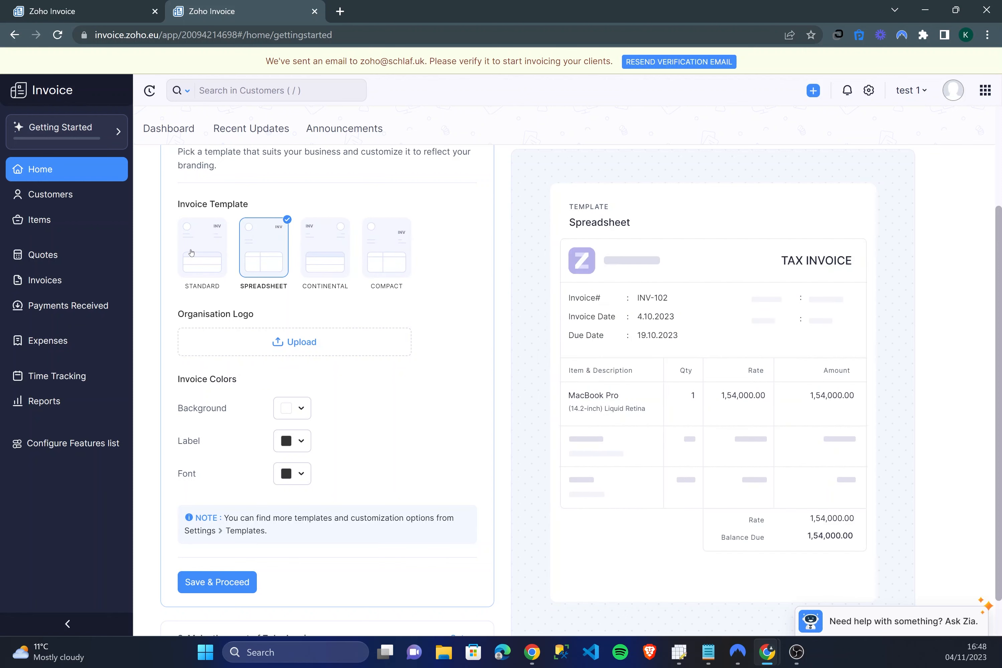
left_click(192, 253)
left_click(244, 257)
left_click(333, 254)
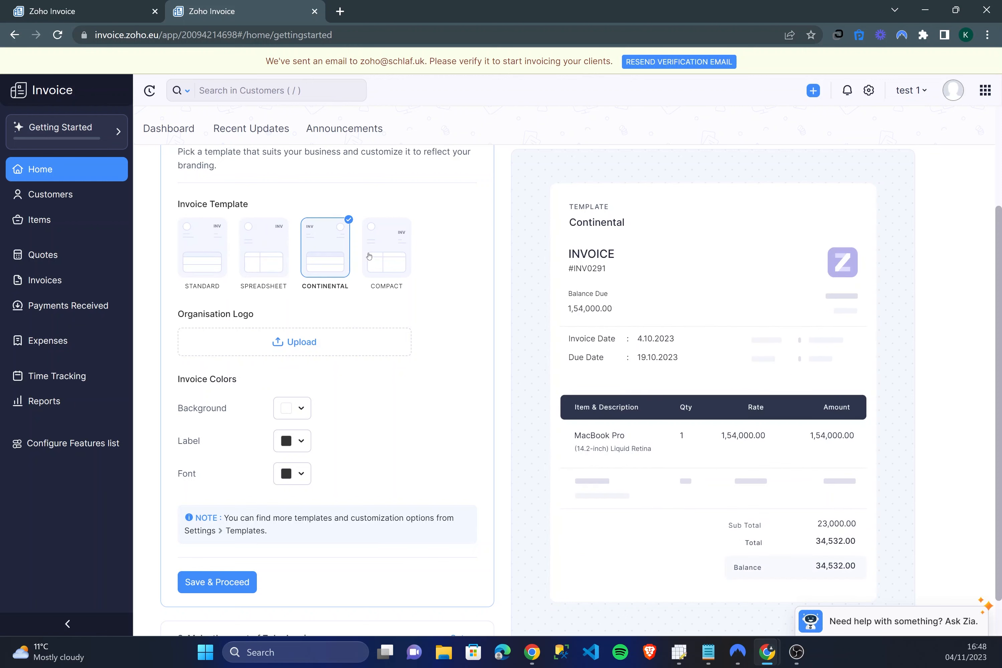
left_click(398, 256)
left_click(221, 263)
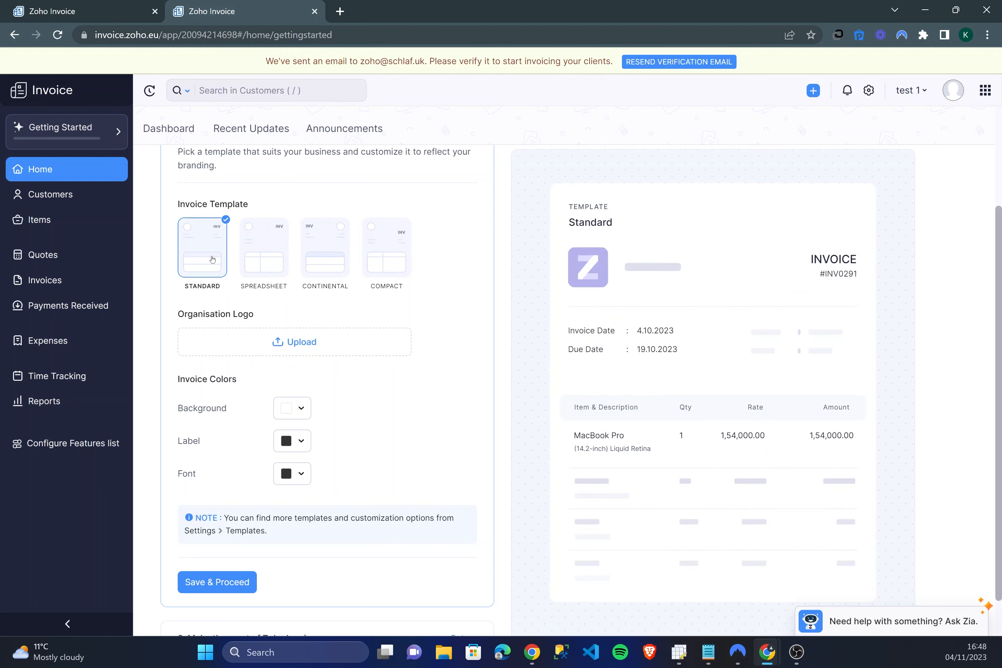
Step: Compare the Spreadsheet template with Standard and select Standard as the invoice template
left_click(264, 260)
left_click(202, 266)
left_click(256, 258)
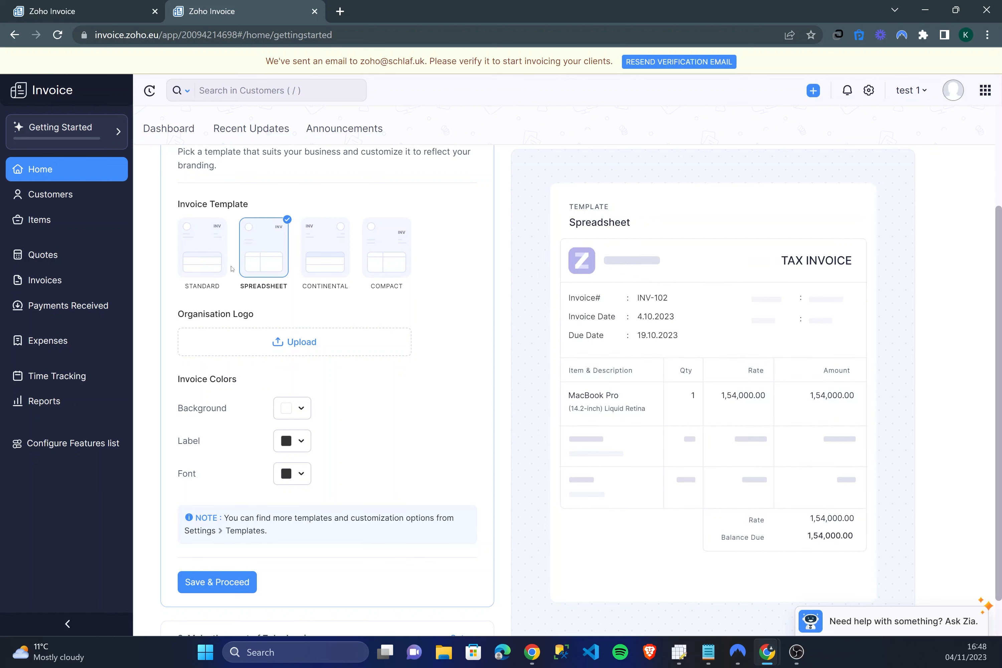
scroll(353, 287, "up", 2)
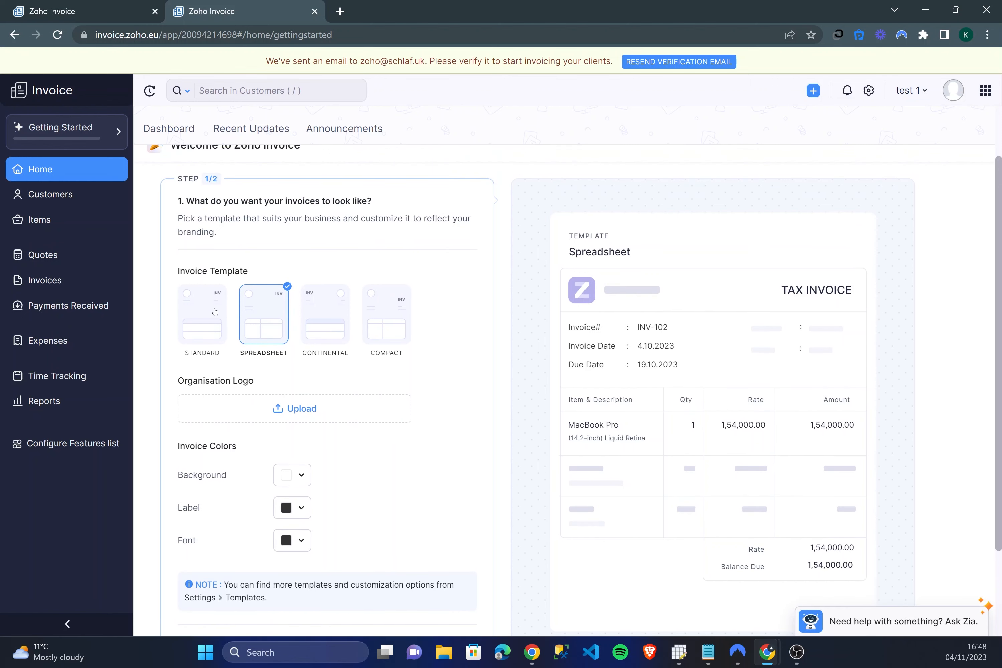
left_click(202, 315)
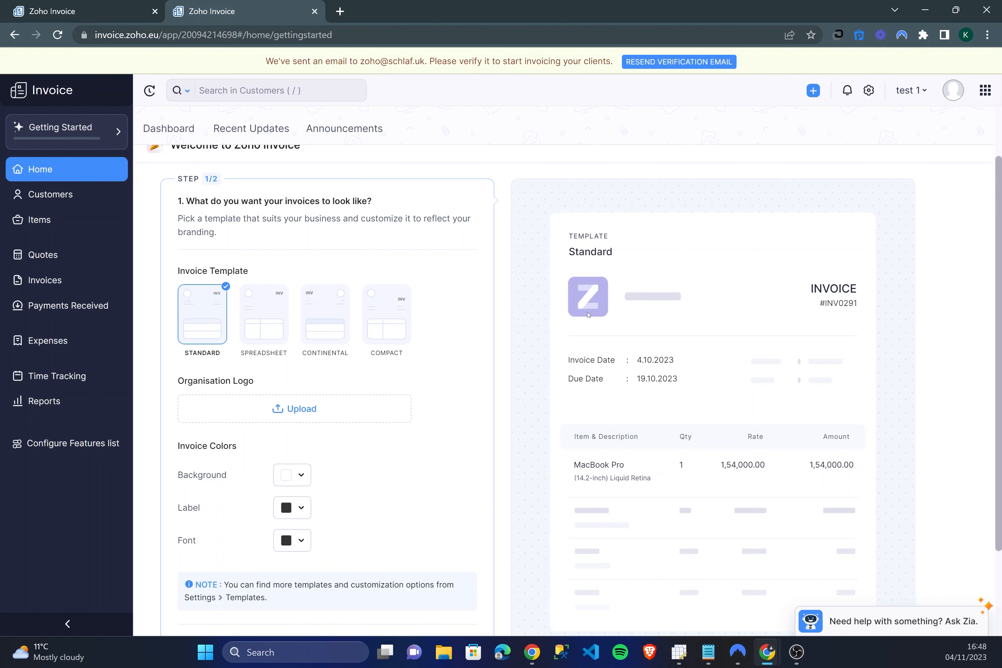
Step: Try red shades #DD3A3A and #DDC3C3 for the invoice background color without applying them
scroll(440, 371, "down", 3)
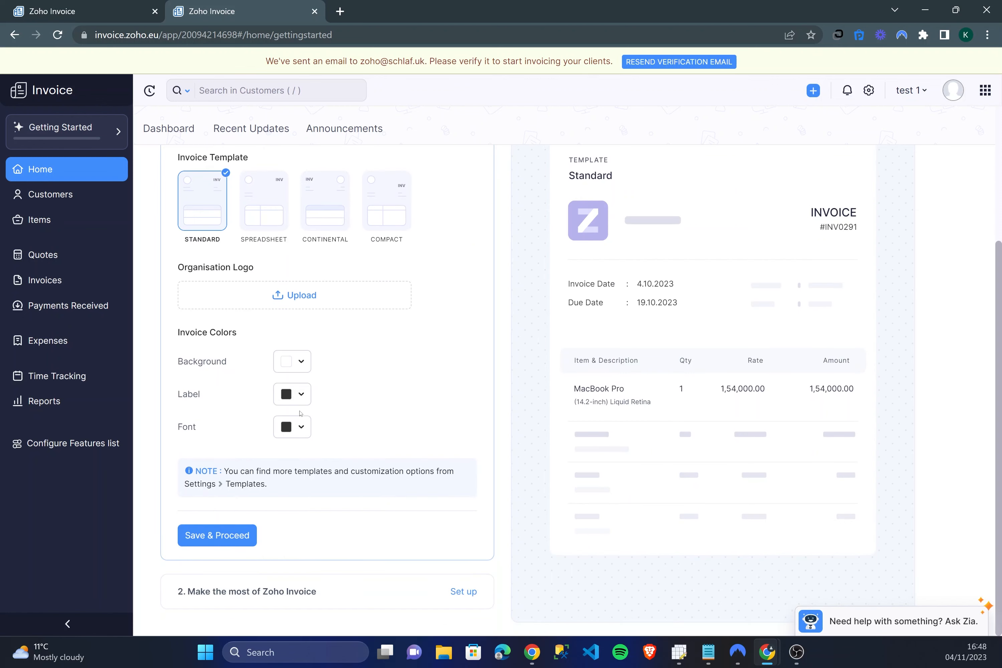
left_click(292, 362)
left_click(332, 405)
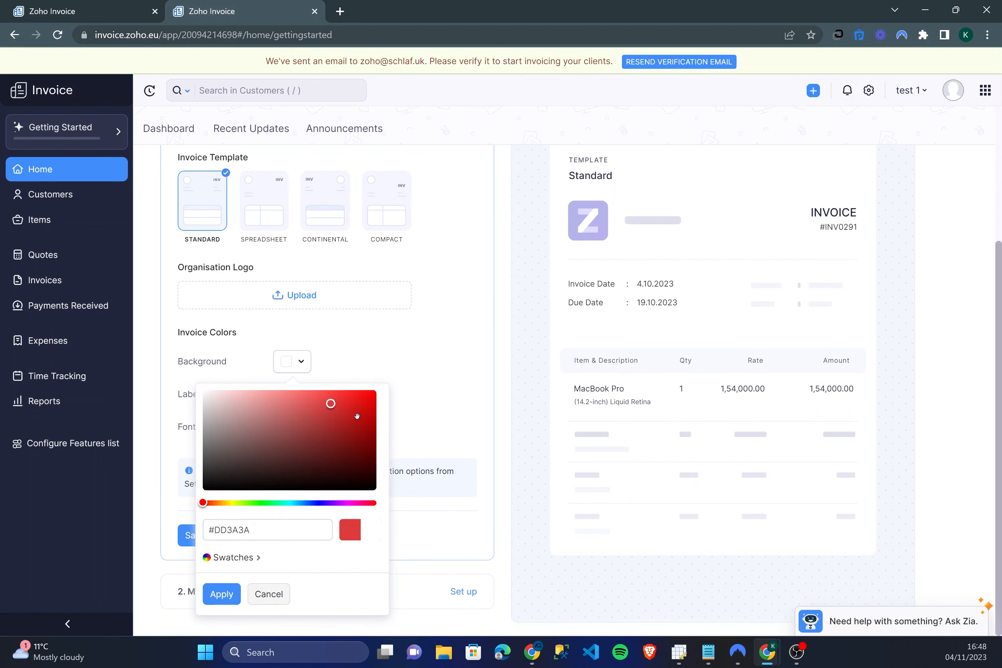
left_click_drag(358, 416, 223, 404)
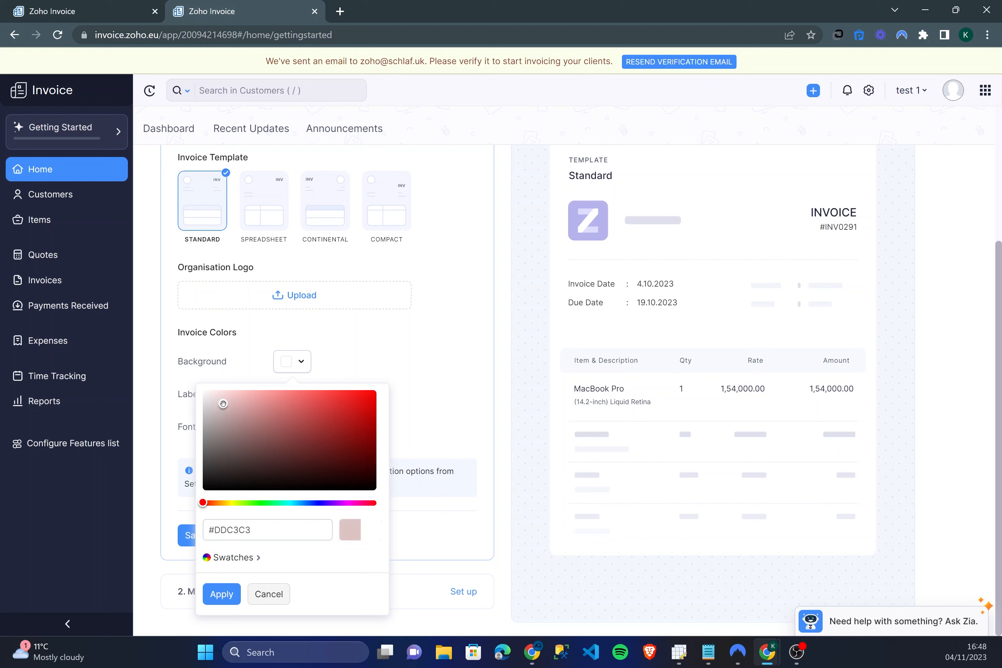
left_click(404, 371)
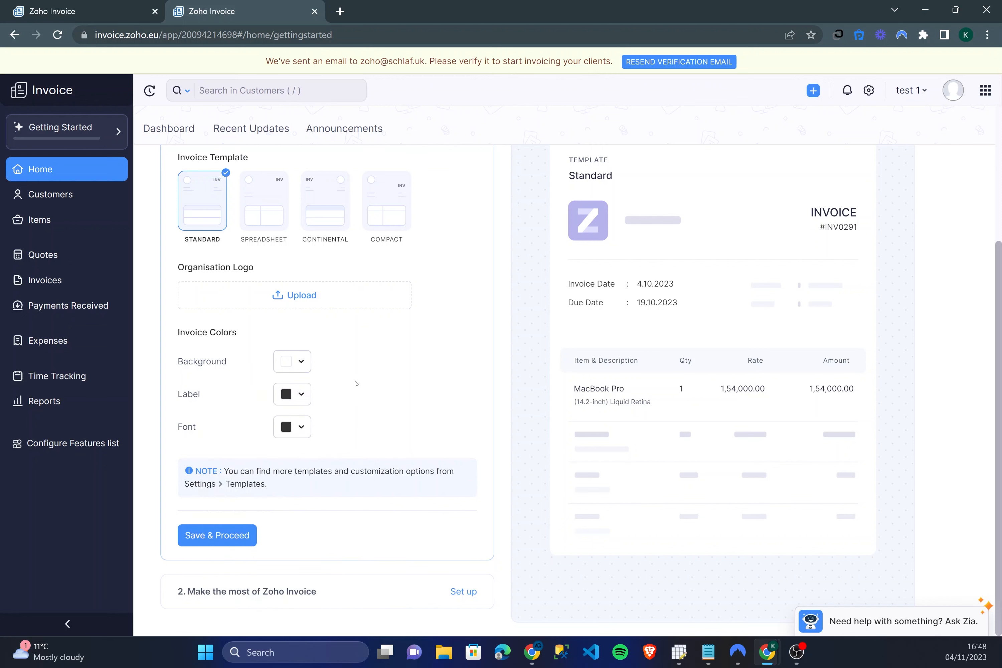
Step: Check the label and font color options, leave the invoice colors at their defaults, and save the invoice appearance
left_click(296, 396)
left_click(354, 401)
left_click(288, 435)
left_click(371, 452)
left_click(237, 537)
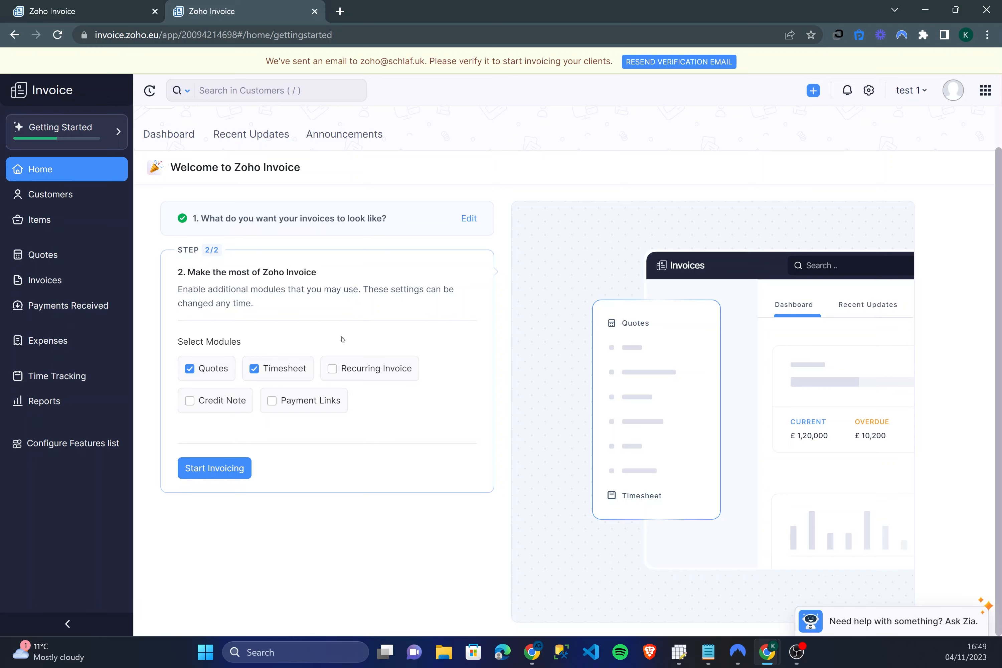
Step: Finish the setup with the Recurring Invoice, Credit Note and Payment Links modules enabled, and look over the dashboard
left_click_drag(372, 289, 384, 311)
left_click(423, 335)
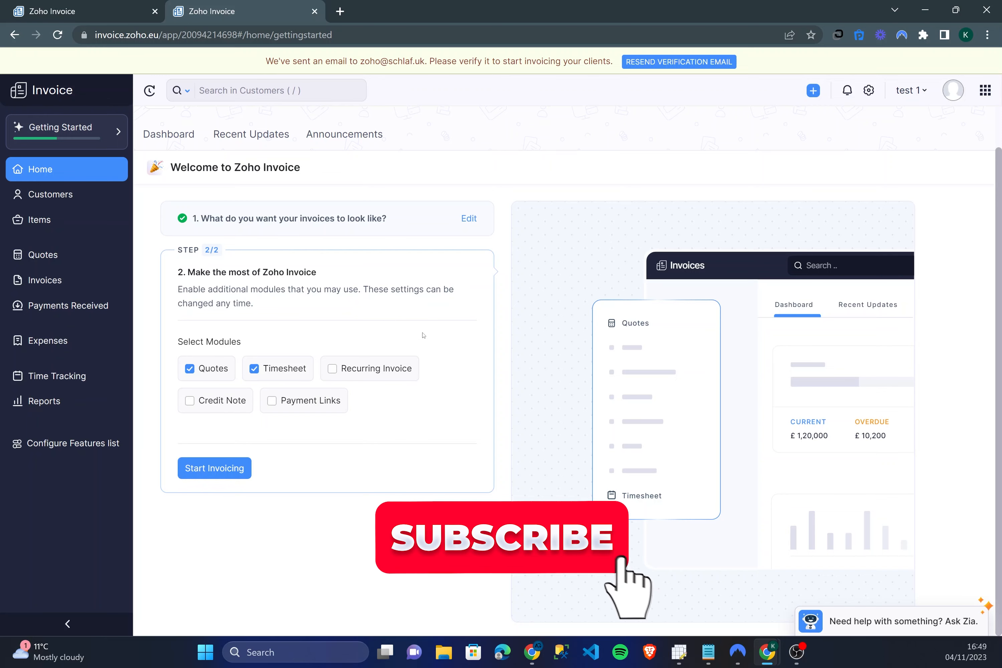
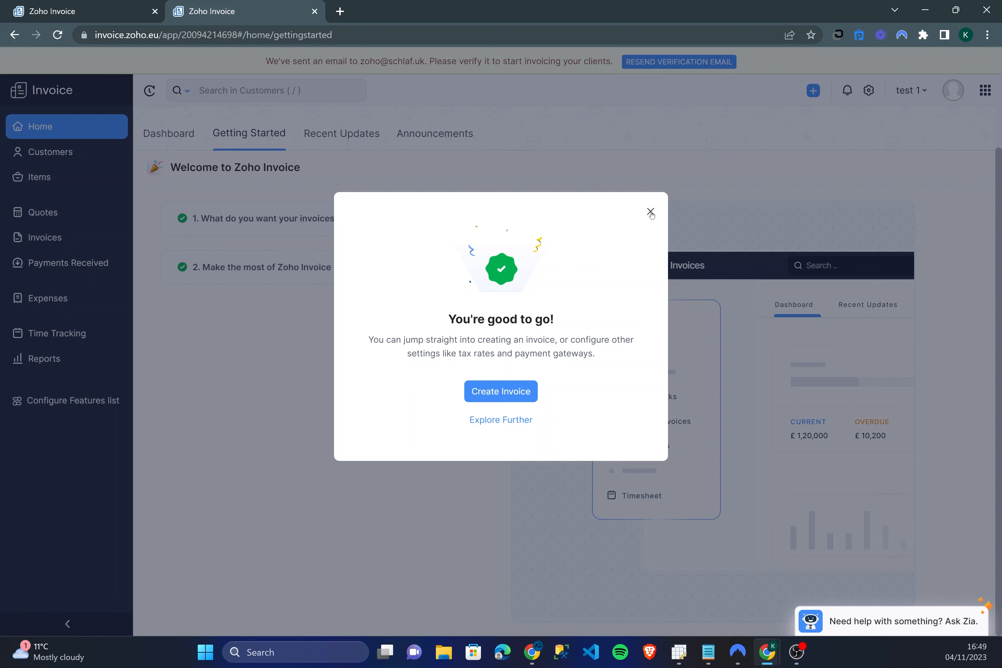
left_click(651, 213)
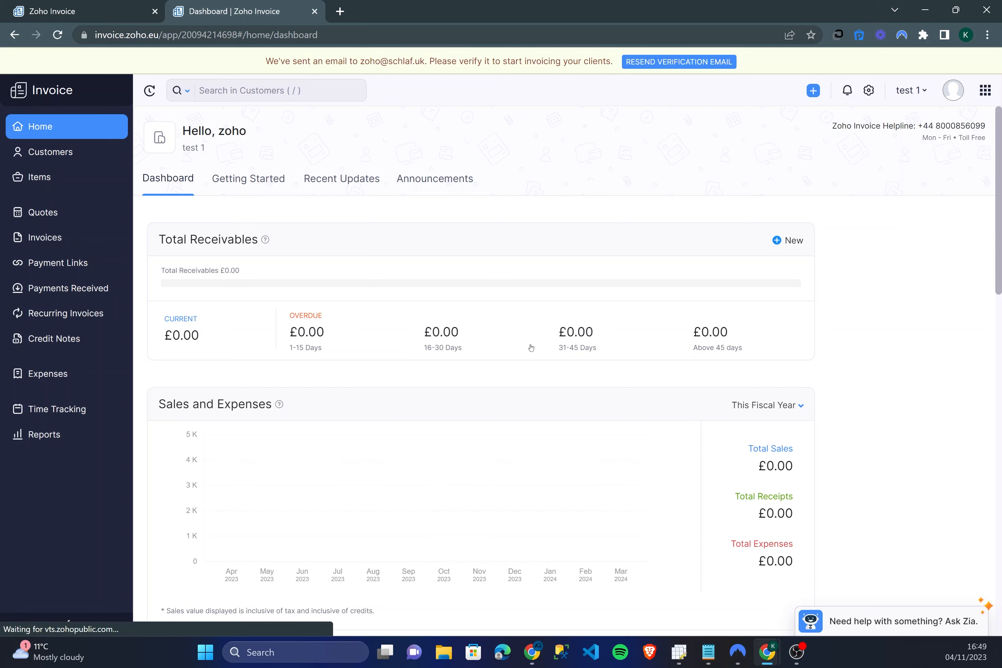
scroll(613, 264, "down", 10)
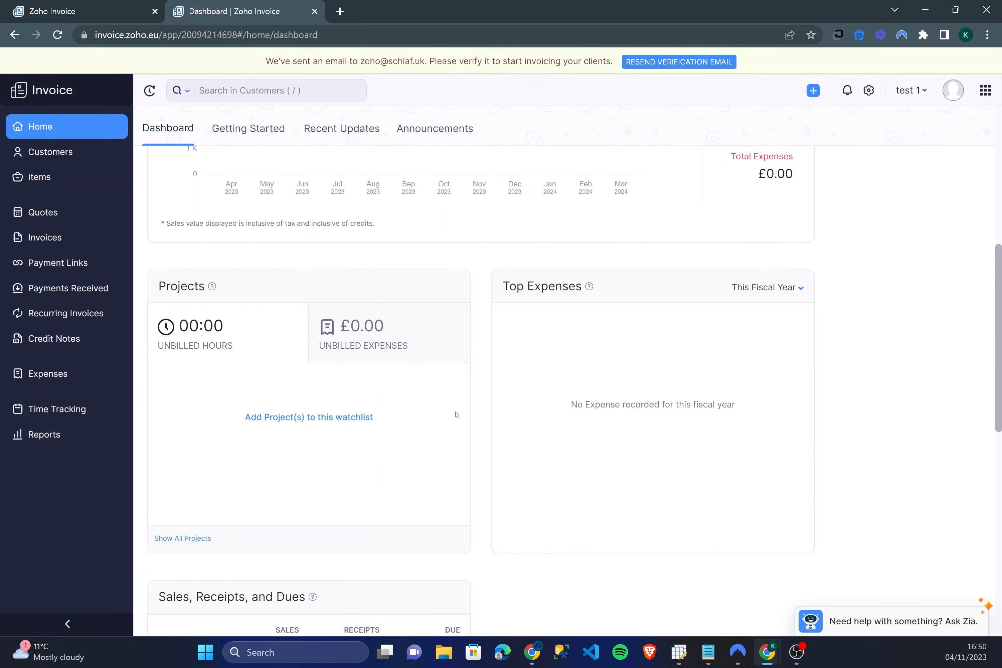
scroll(456, 415, "up", 10)
Step: Start a new customer record and set the customer type to Individual
left_click(69, 152)
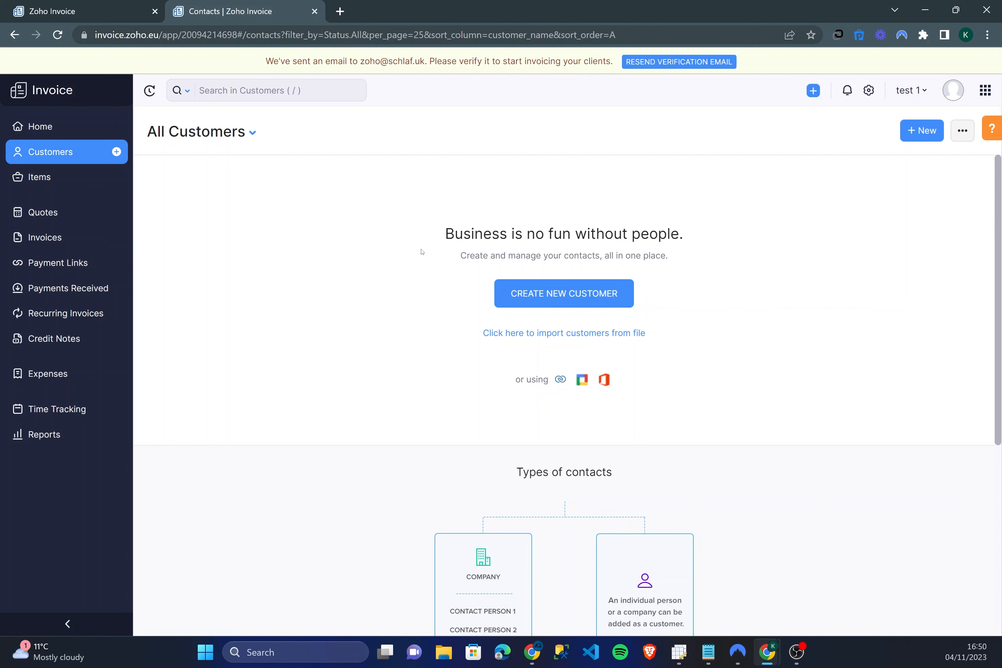
left_click_drag(439, 233, 683, 235)
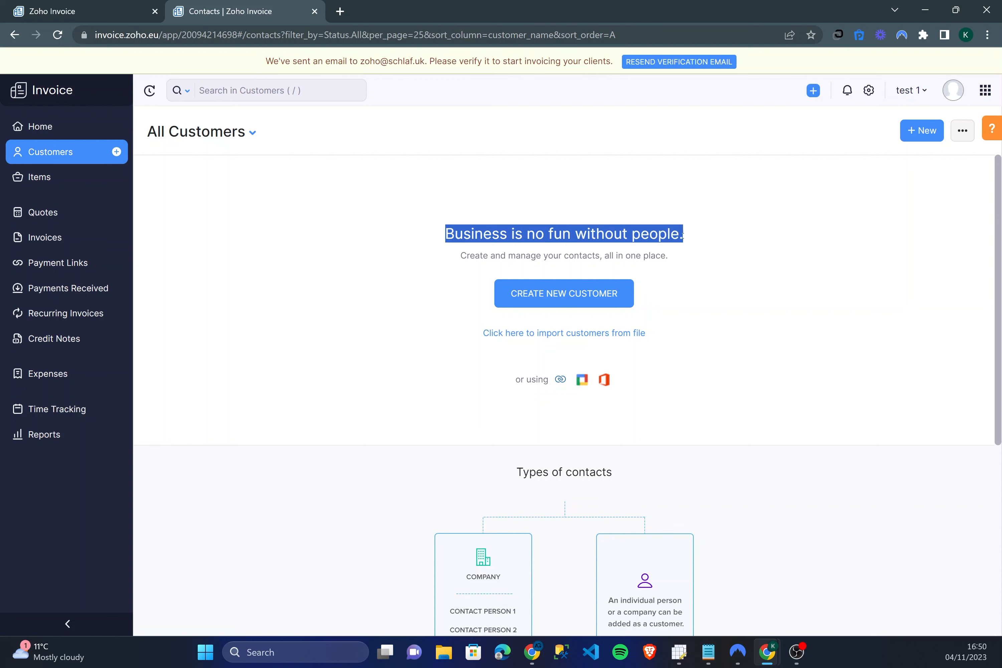
left_click(671, 256)
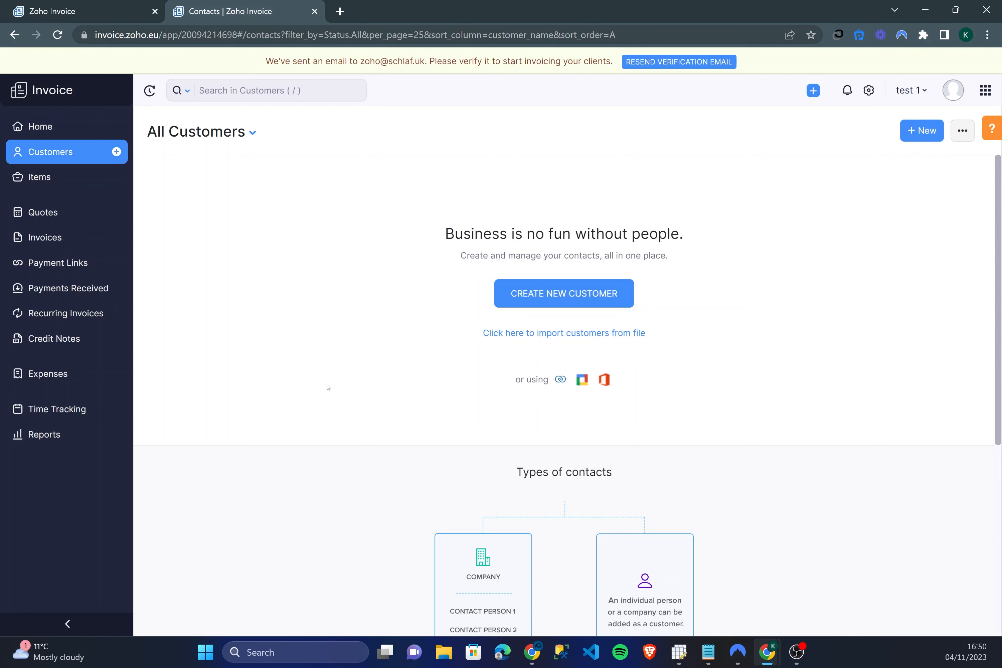
left_click(548, 294)
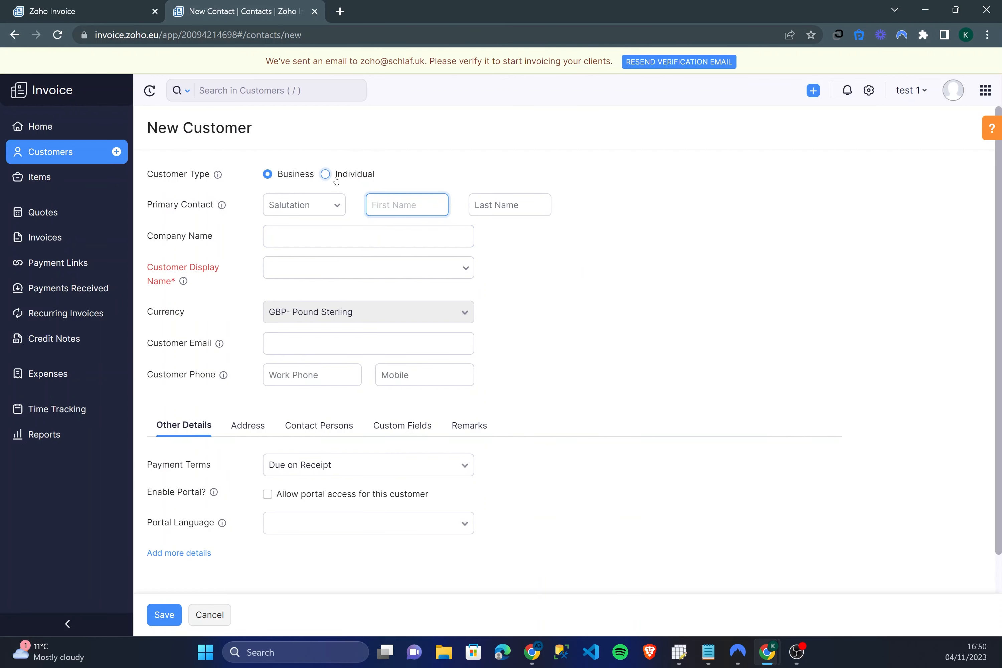
left_click(334, 175)
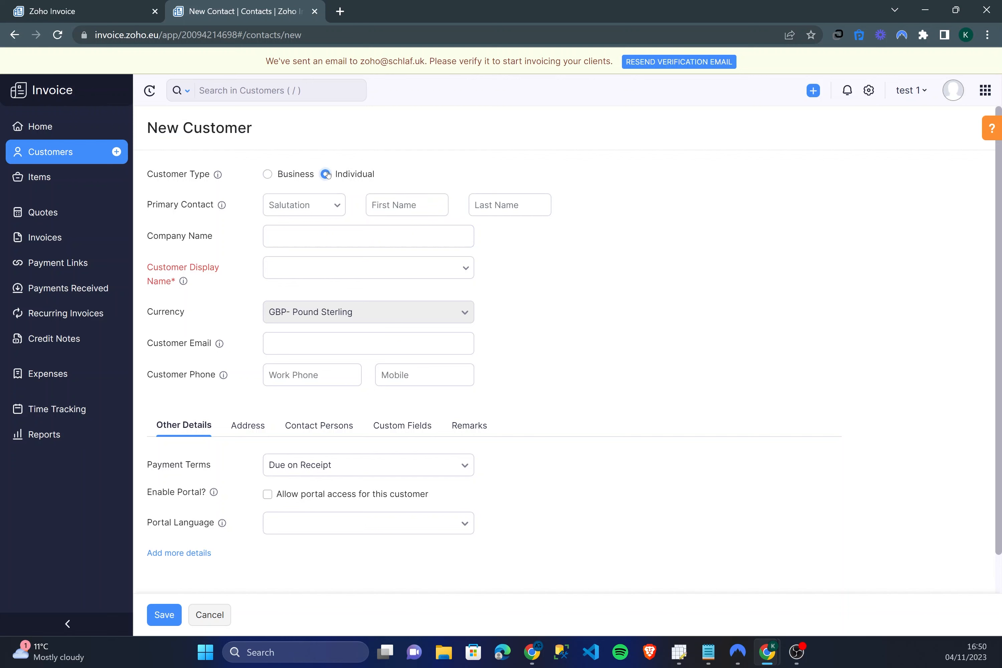
left_click(270, 176)
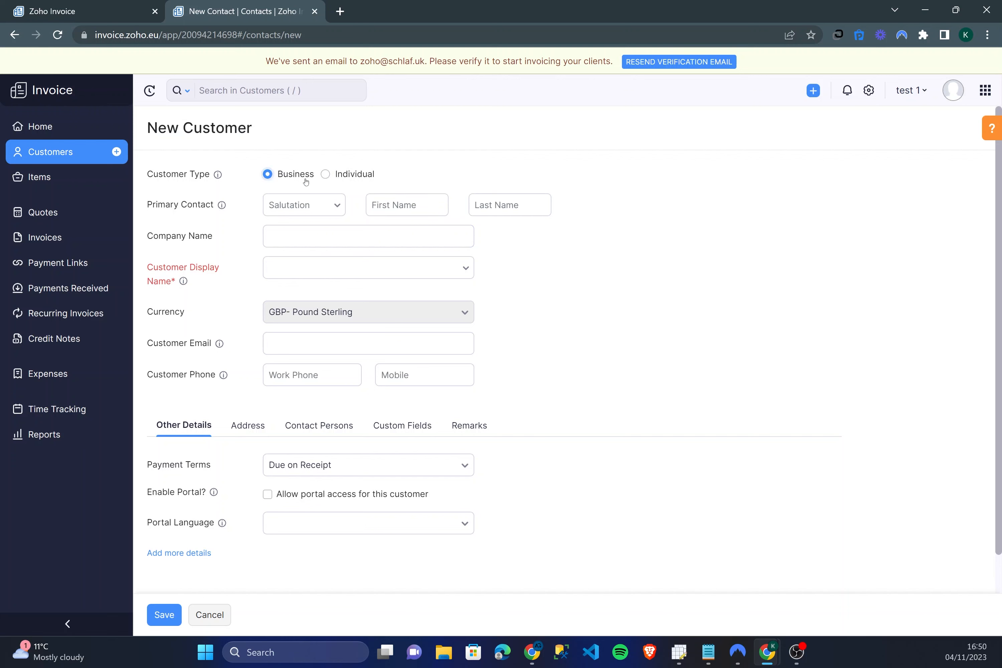
left_click(326, 174)
left_click(288, 173)
left_click(326, 174)
Step: Fill in the primary contact with the salutation Dr., first name "test" and last name "test"
left_click(334, 211)
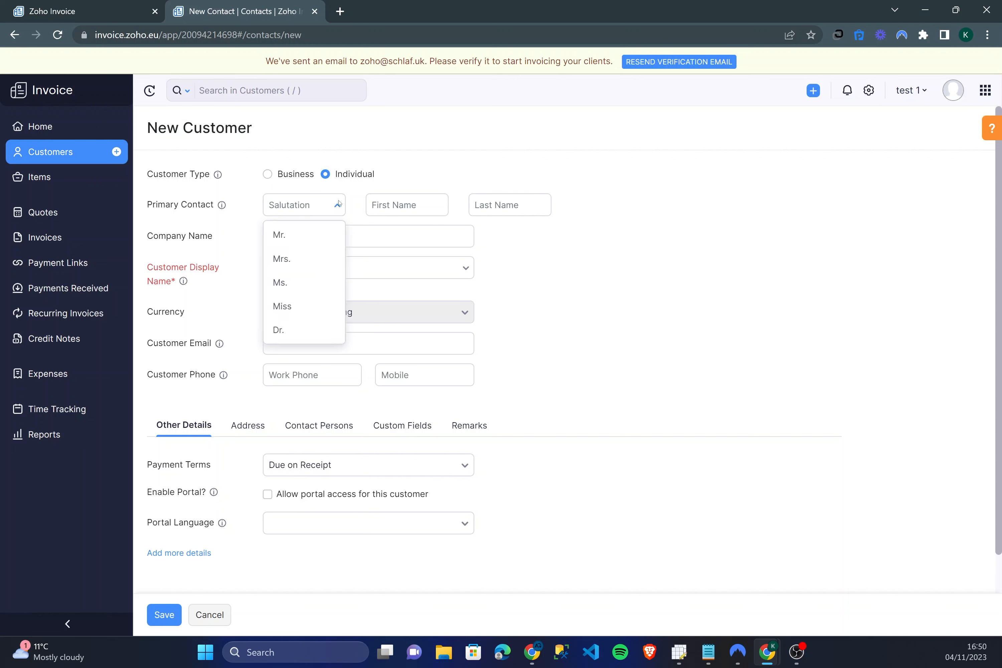
left_click(334, 211)
left_click(334, 211)
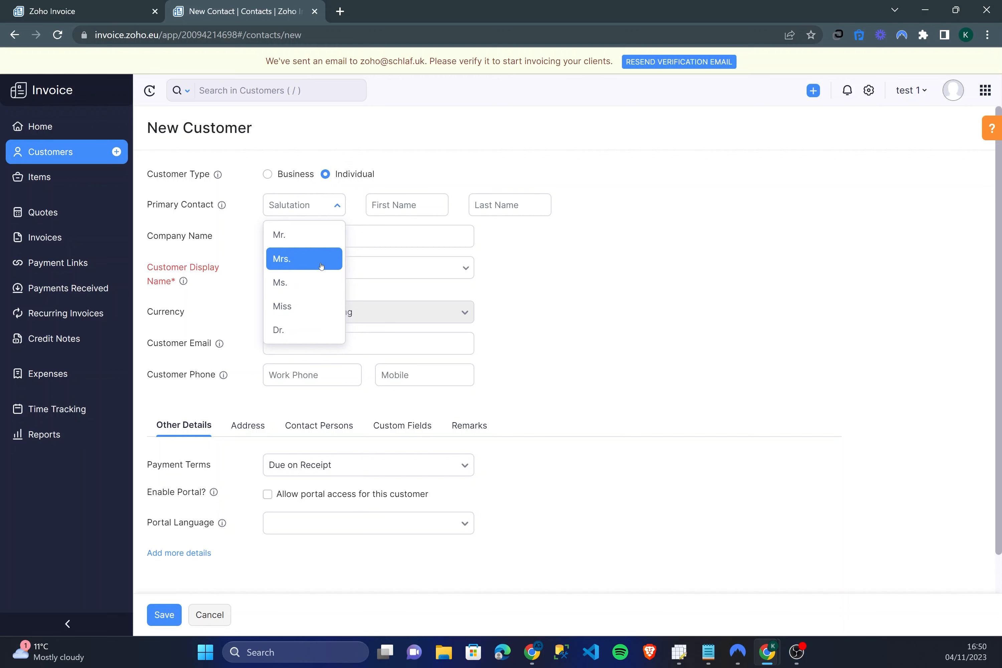
left_click(287, 330)
left_click(407, 203)
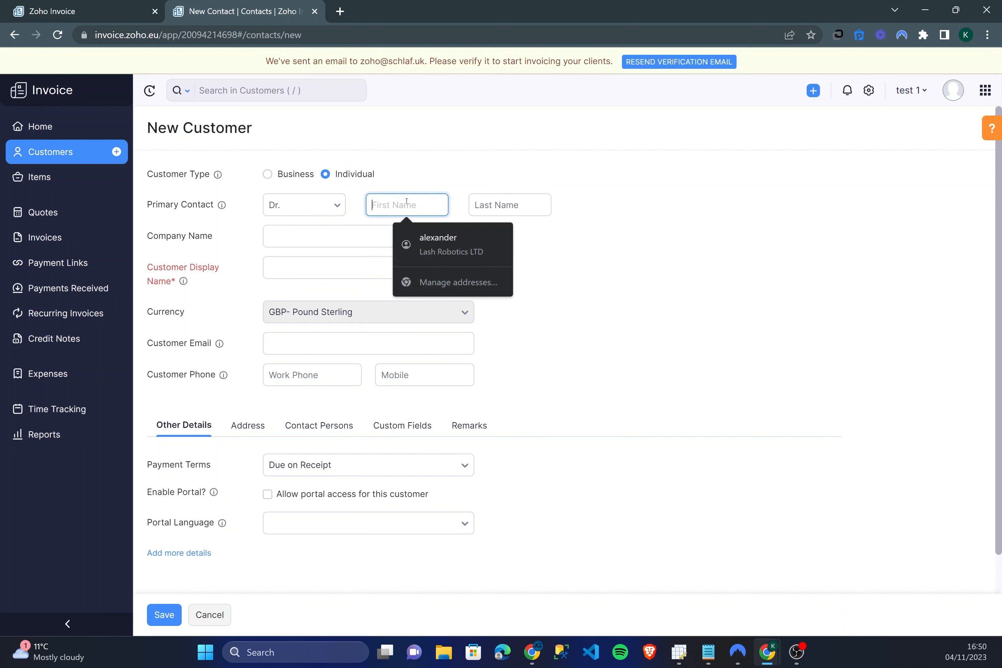
type("test")
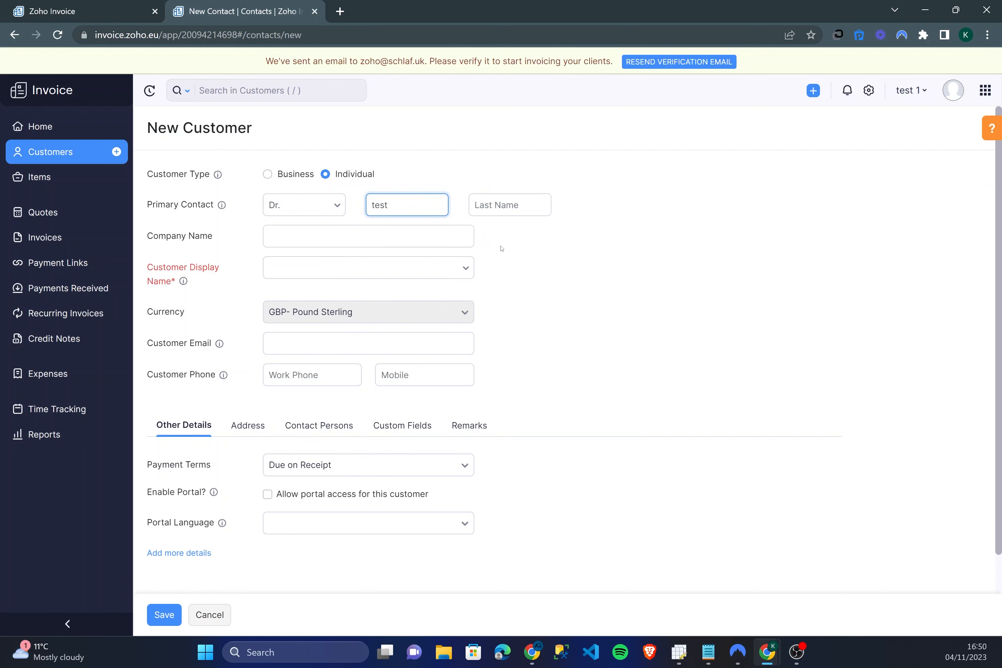
key("Tab")
type("test")
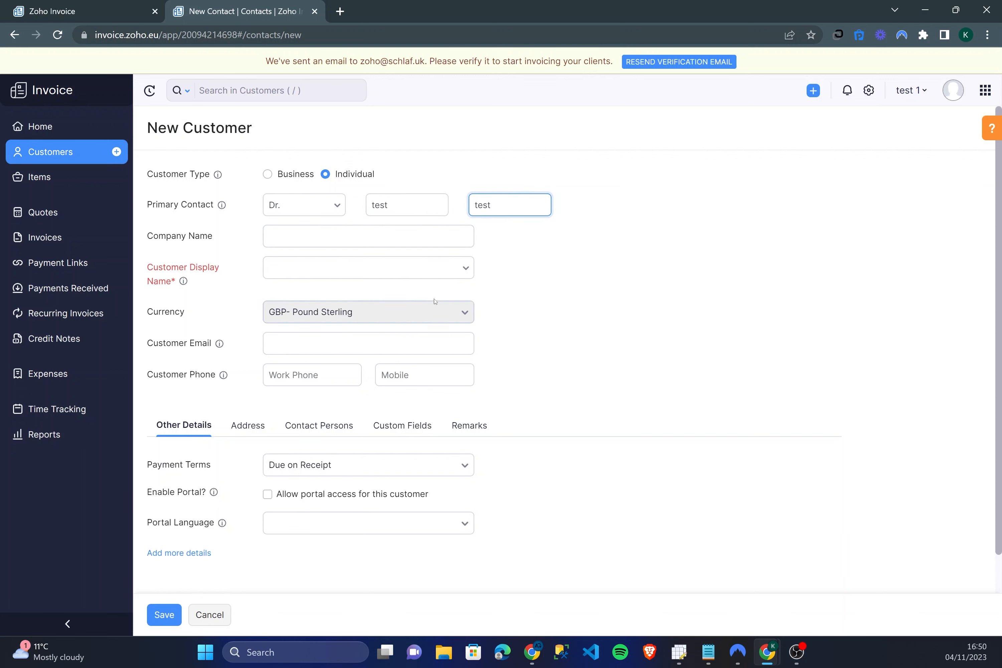
Step: Choose "Dr. test test" as the customer display name and fill in the customer's email address
left_click(424, 271)
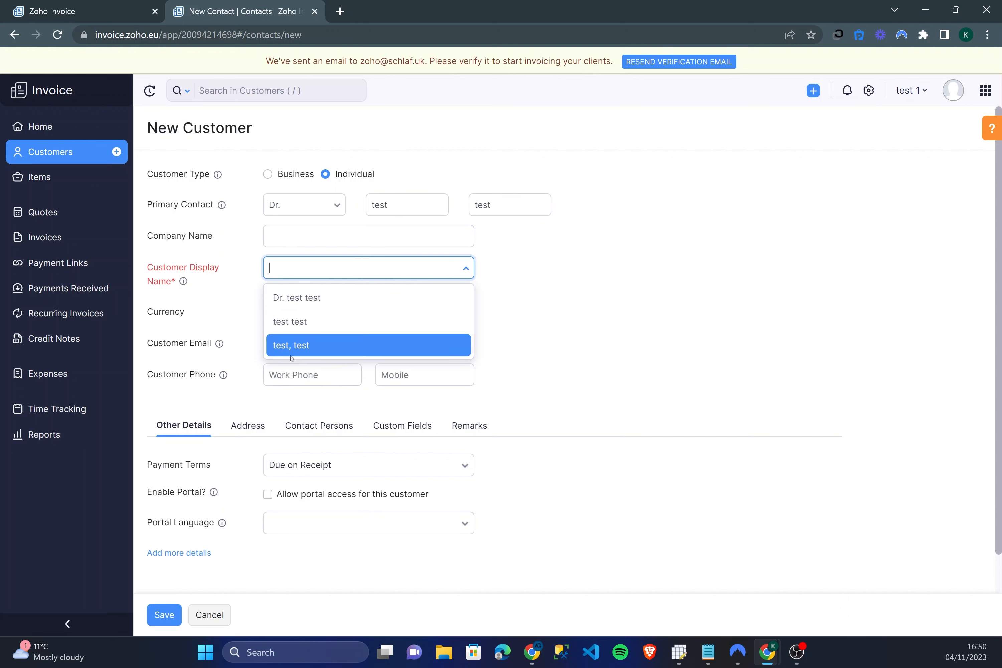
left_click(421, 295)
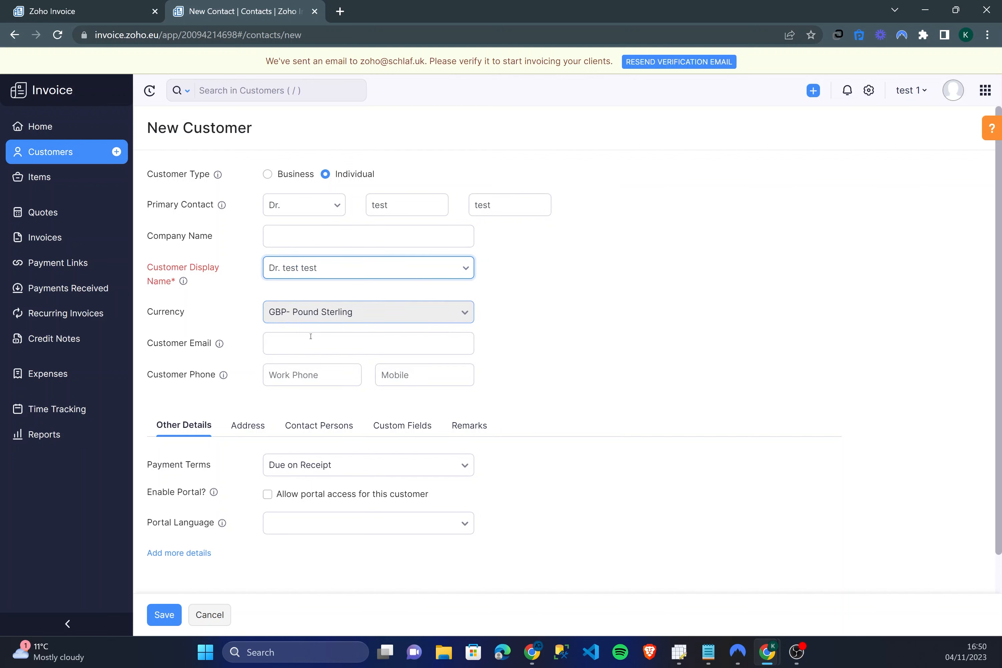
left_click(330, 308)
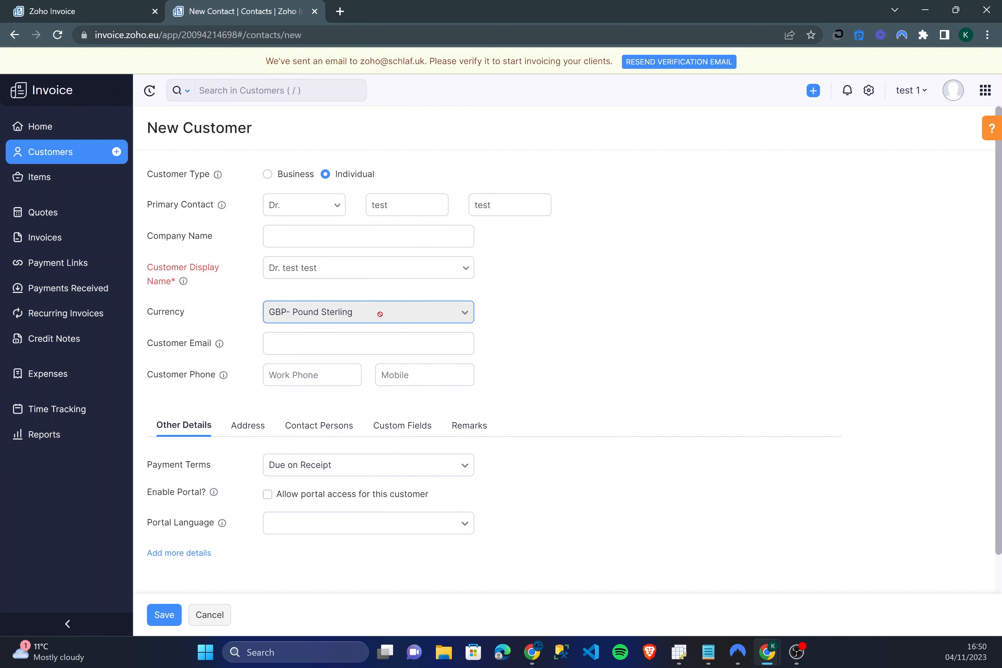
left_click(308, 342)
mouse_move(220, 344)
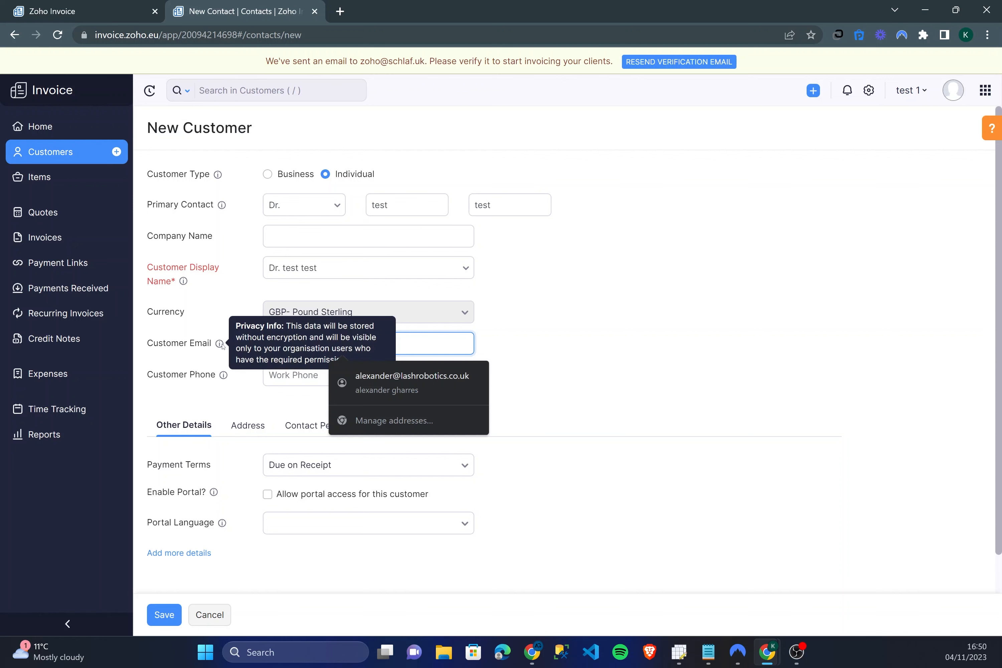
left_click(213, 331)
left_click(274, 339)
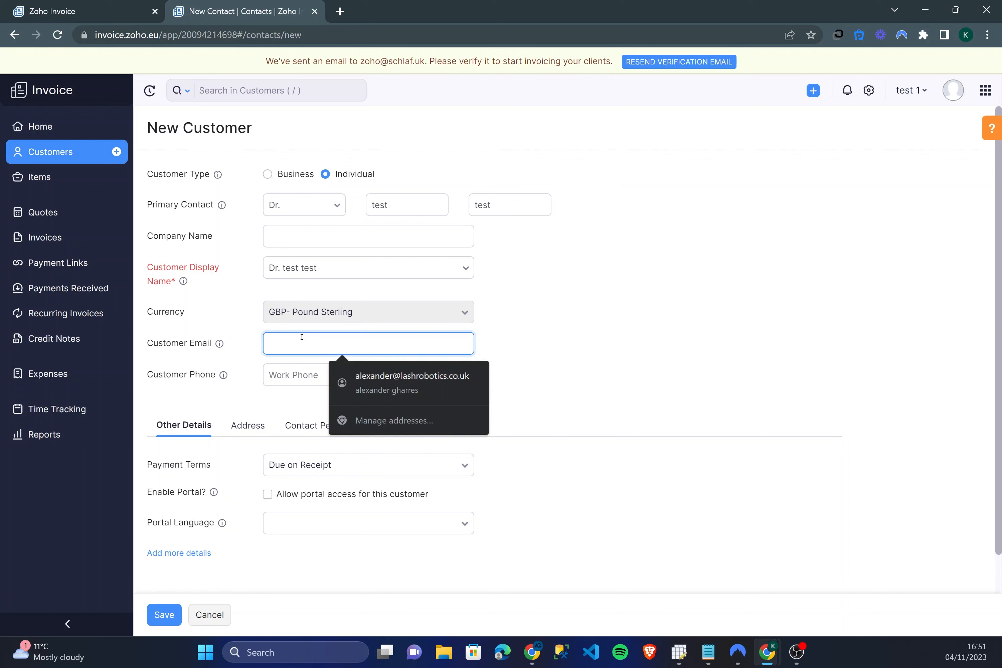
type("test@test.com")
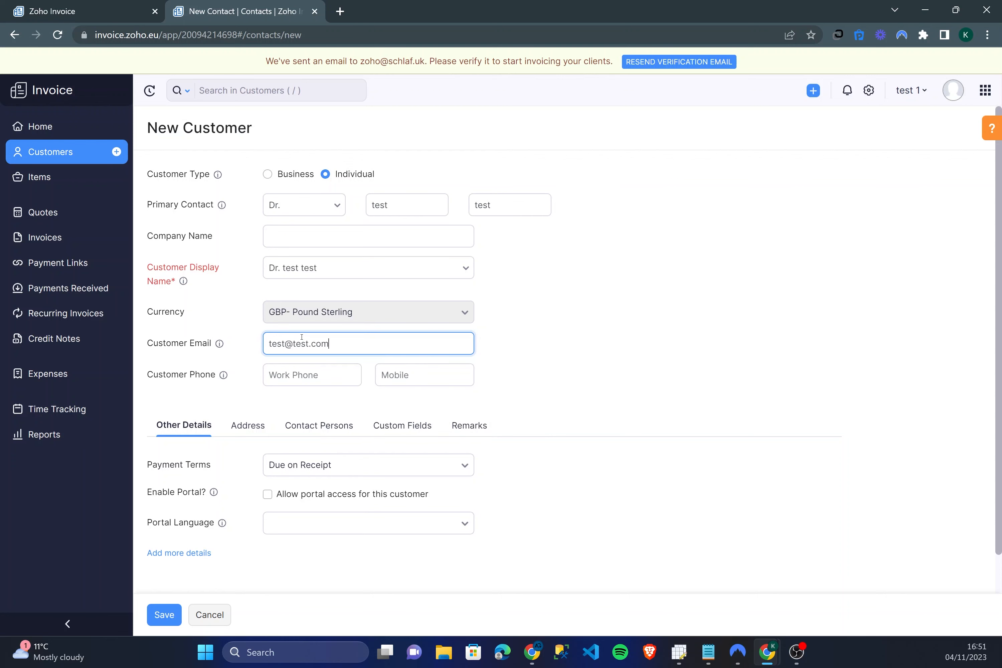
left_click(580, 351)
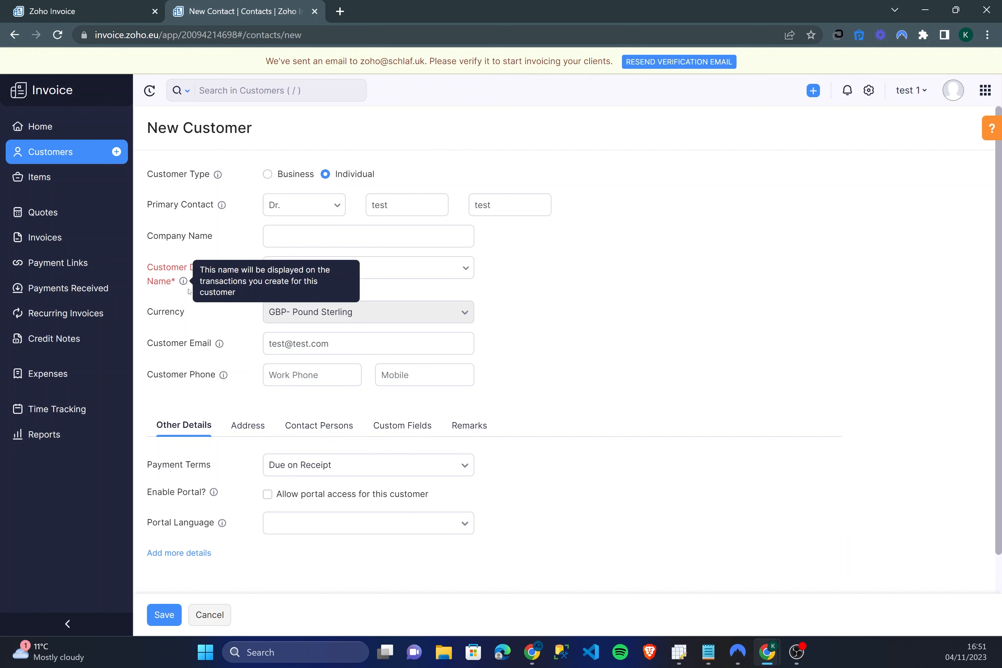
Step: Look through the customer's address, contact person and custom field sections, and save the customer without adding anything there
left_click(235, 425)
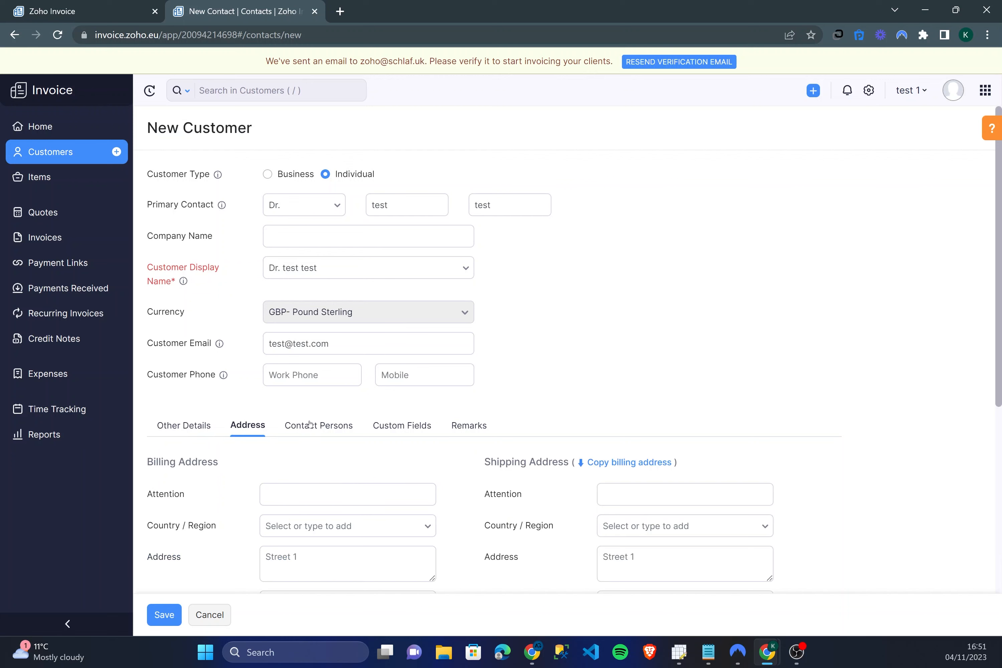
left_click(350, 426)
left_click(389, 426)
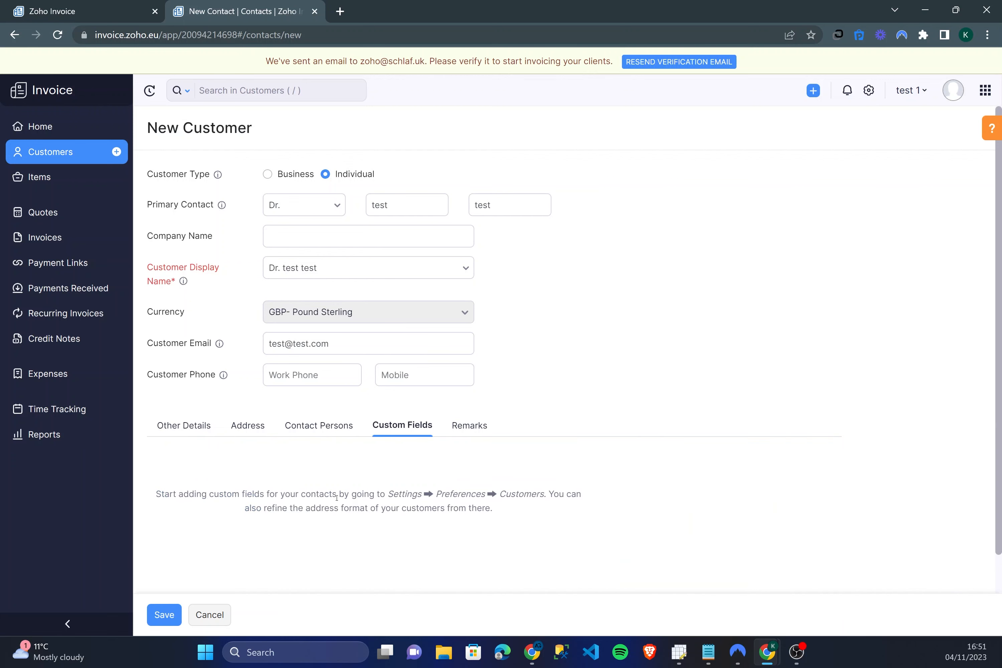
left_click_drag(363, 494, 461, 495)
left_click(319, 426)
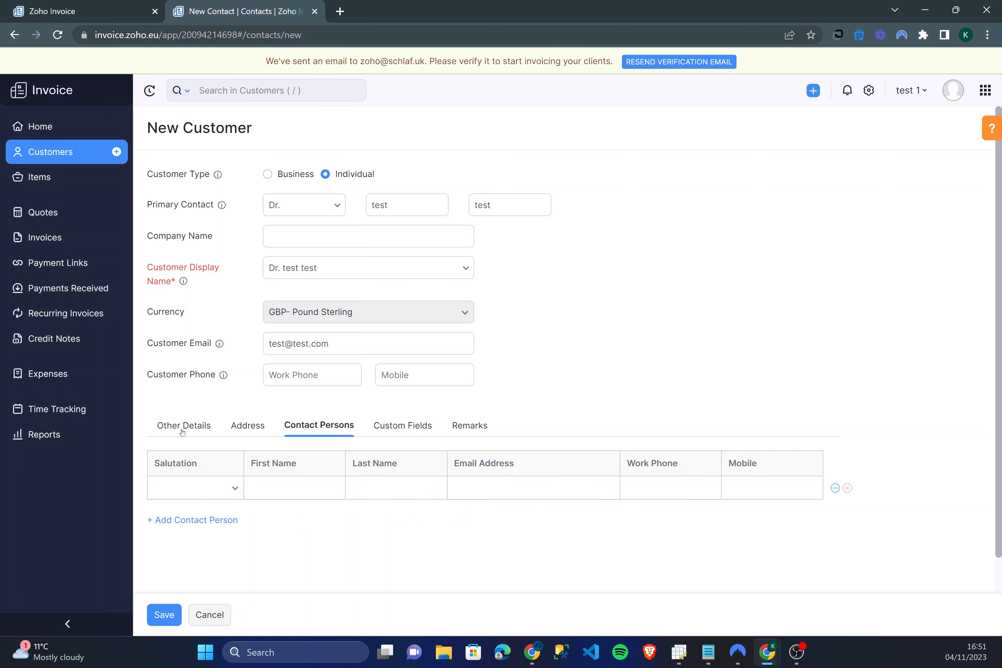
left_click(182, 431)
left_click(166, 618)
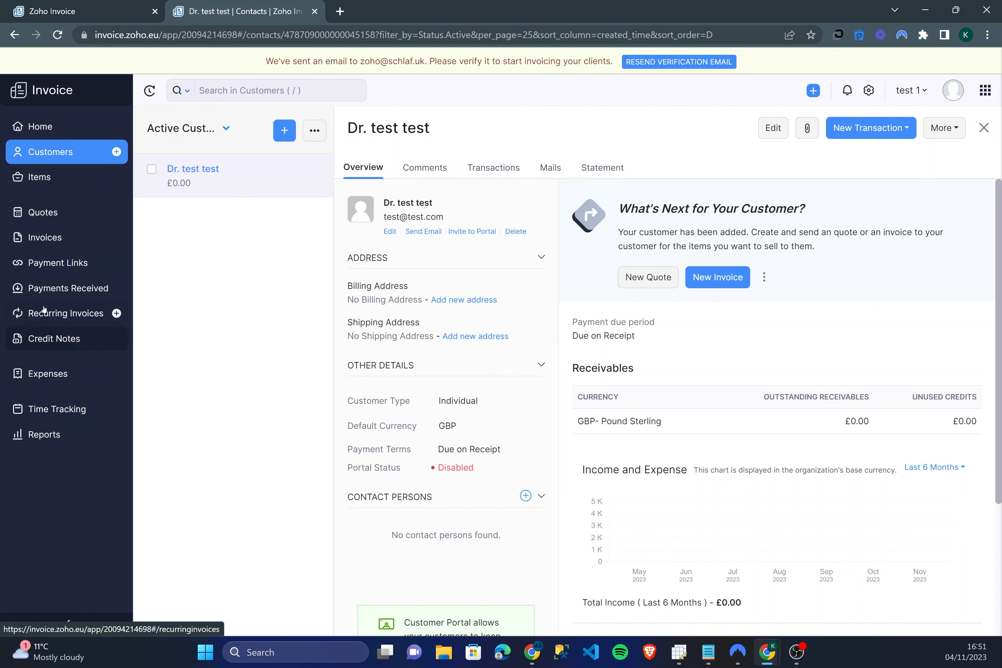
Step: Review the invoice life cycle overview on the Invoices page and start a new invoice
left_click(44, 237)
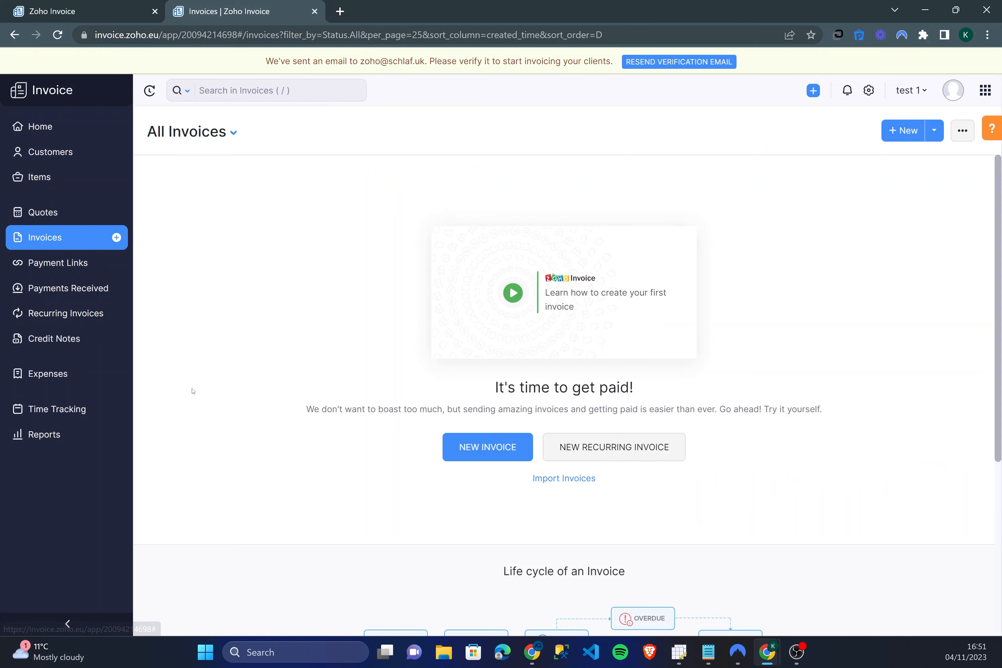
scroll(379, 332, "down", 3)
scroll(496, 315, "down", 3)
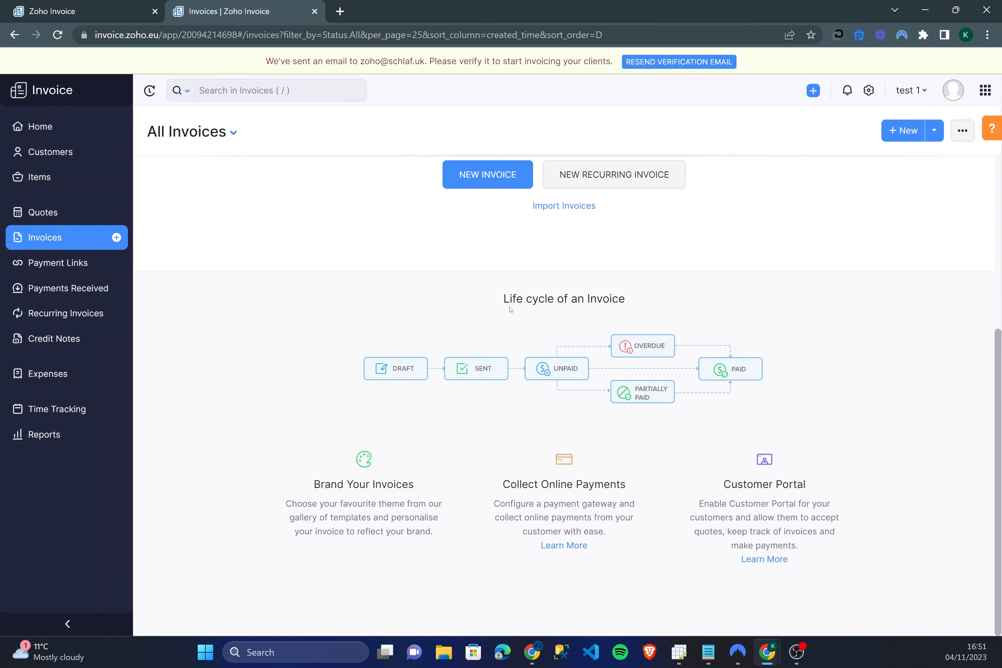
scroll(507, 315, "up", 6)
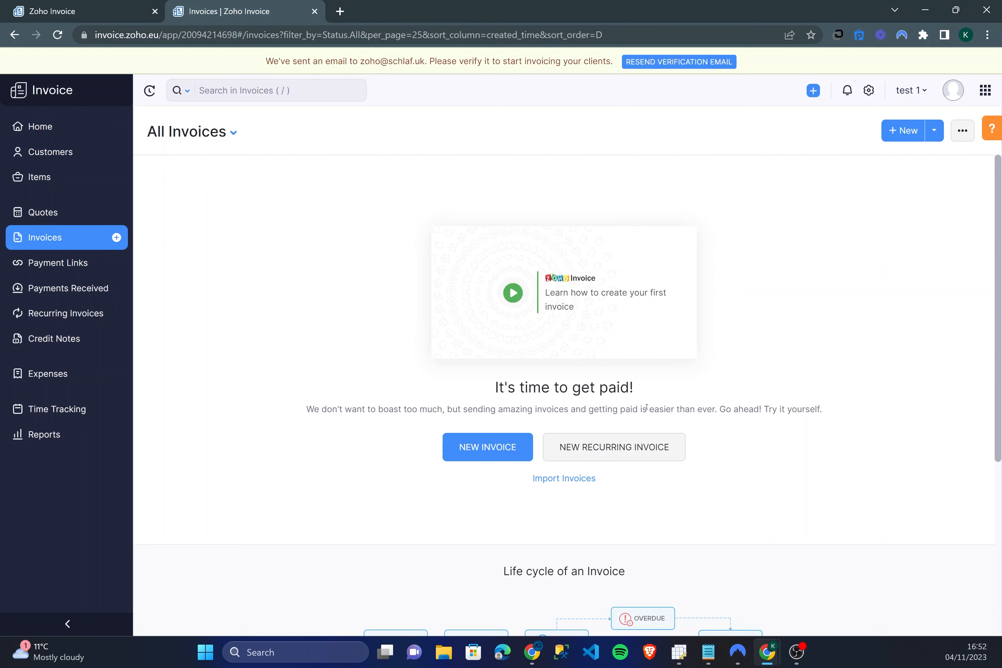
left_click(490, 452)
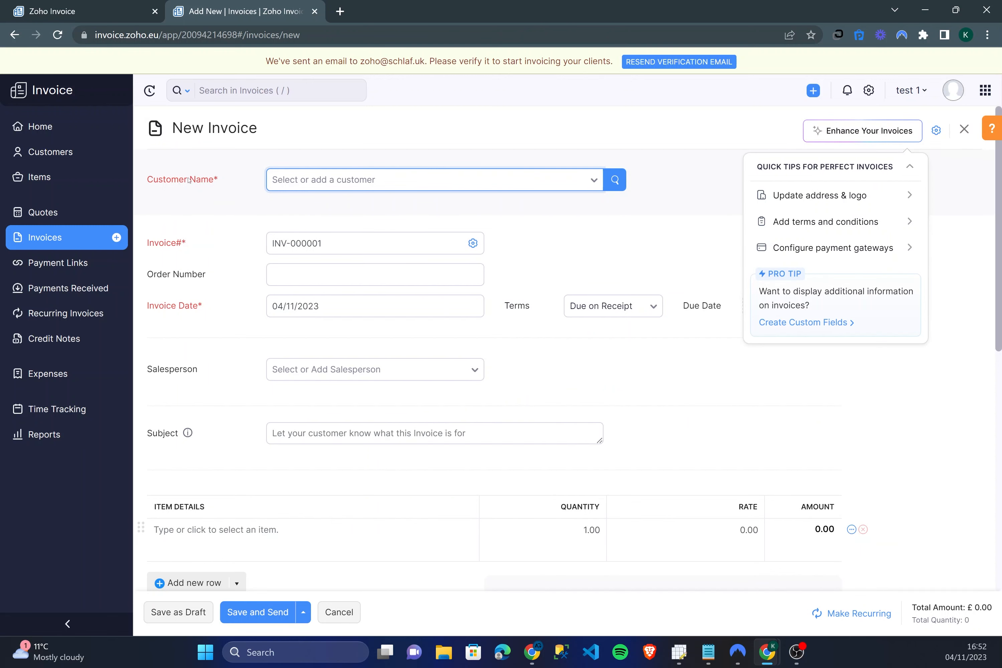
Step: Select the existing saved customer as the customer for the new invoice
left_click(594, 181)
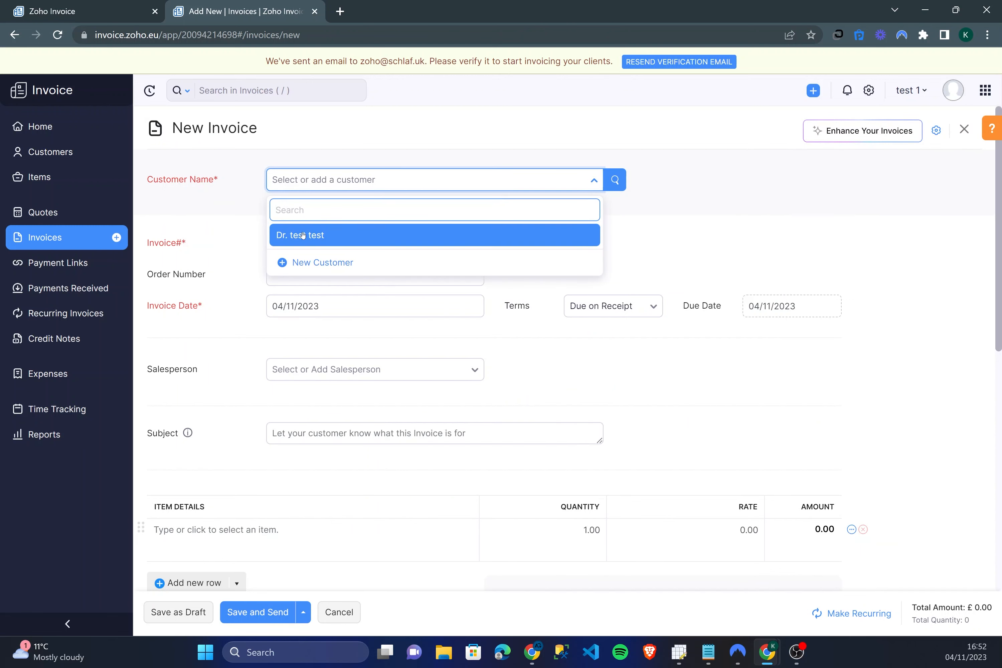
left_click(303, 235)
left_click(574, 181)
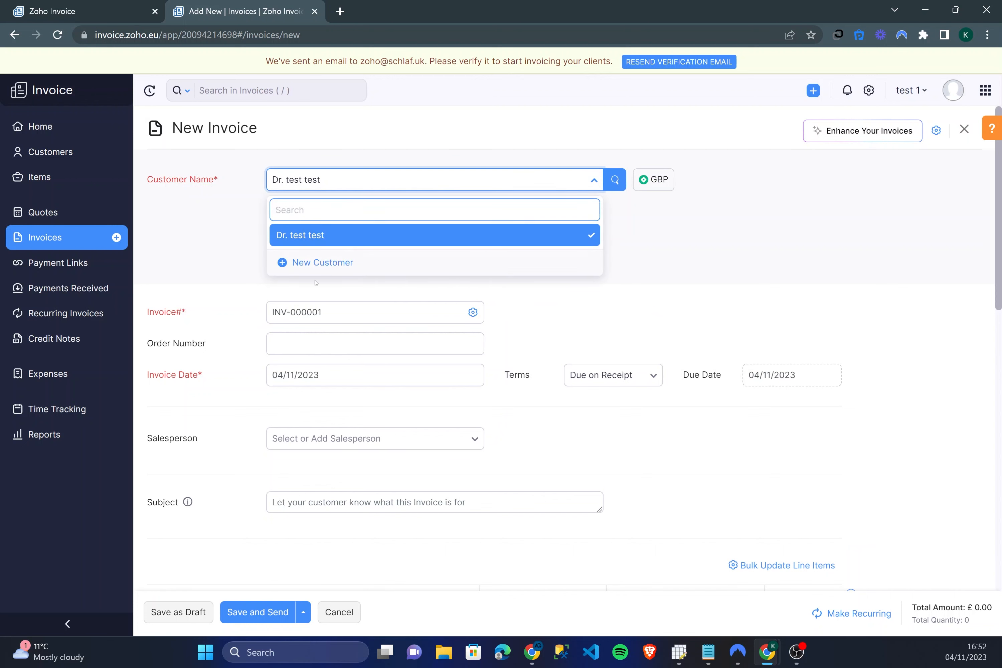
left_click(207, 259)
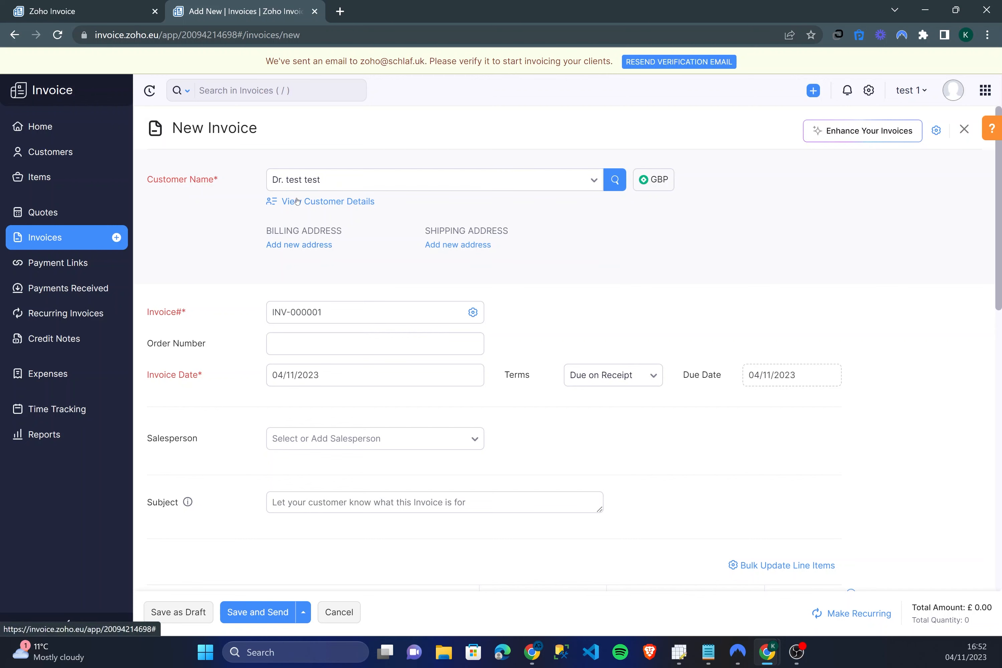
left_click(569, 177)
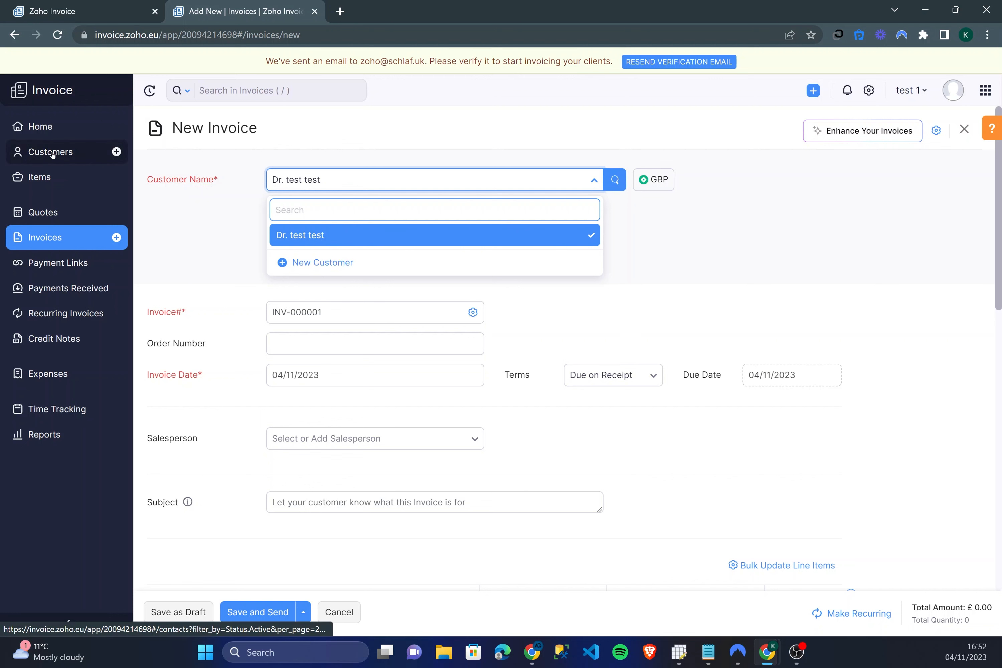
left_click(271, 225)
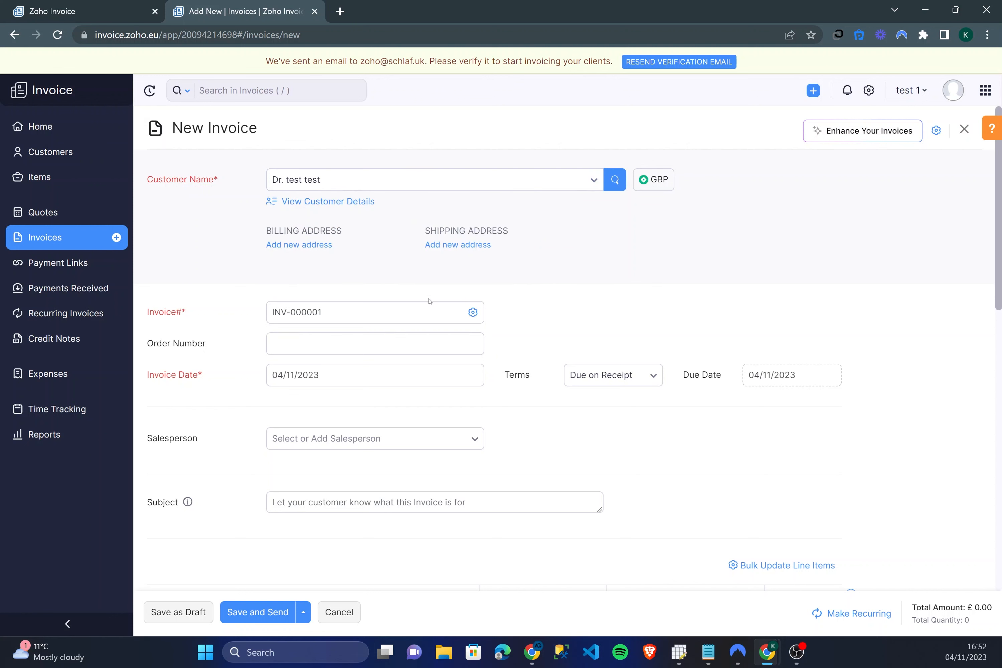
Step: Check the generated invoice number and fill in the order number
left_click(326, 321)
left_click_drag(277, 313, 330, 307)
left_click(348, 309)
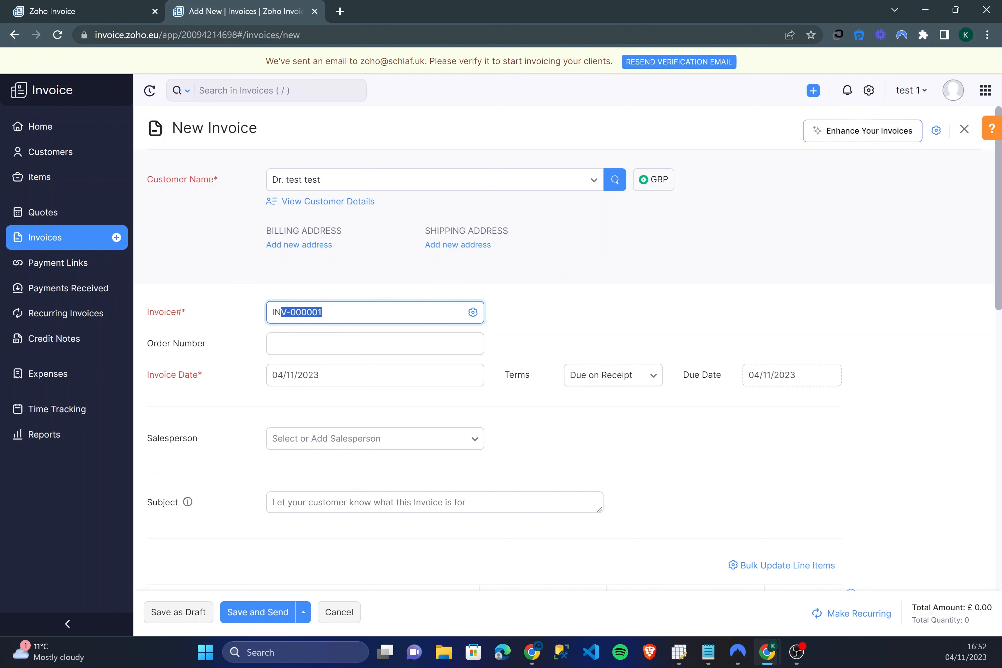
left_click(331, 306)
left_click(348, 343)
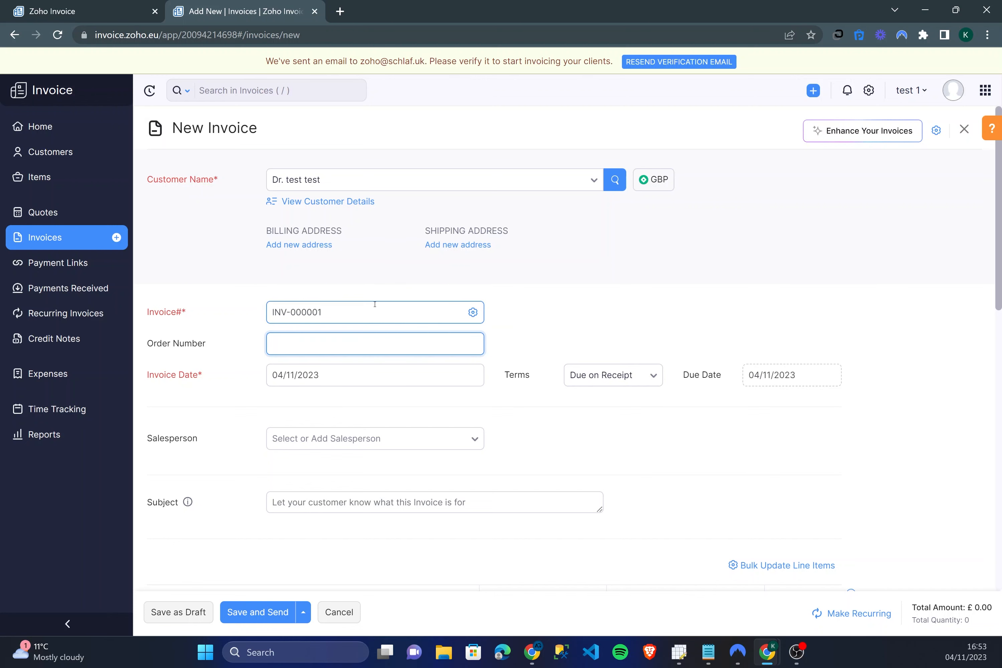
type("62626")
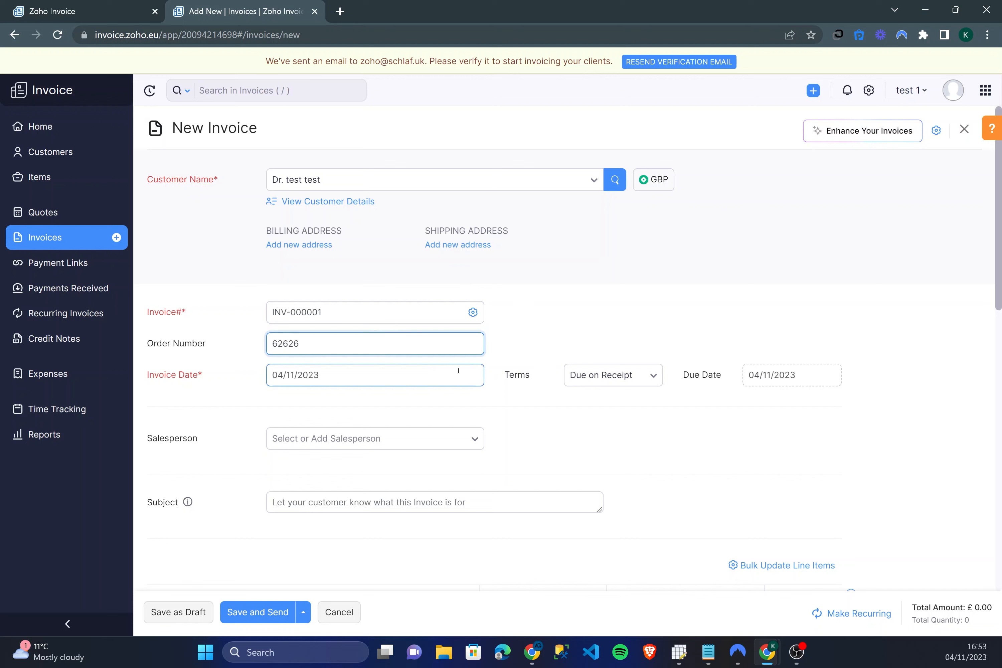
Step: Examine the invoice date calendar, the payment terms and salesperson choices, and which fields are marked as required
left_click_drag(287, 367, 262, 369)
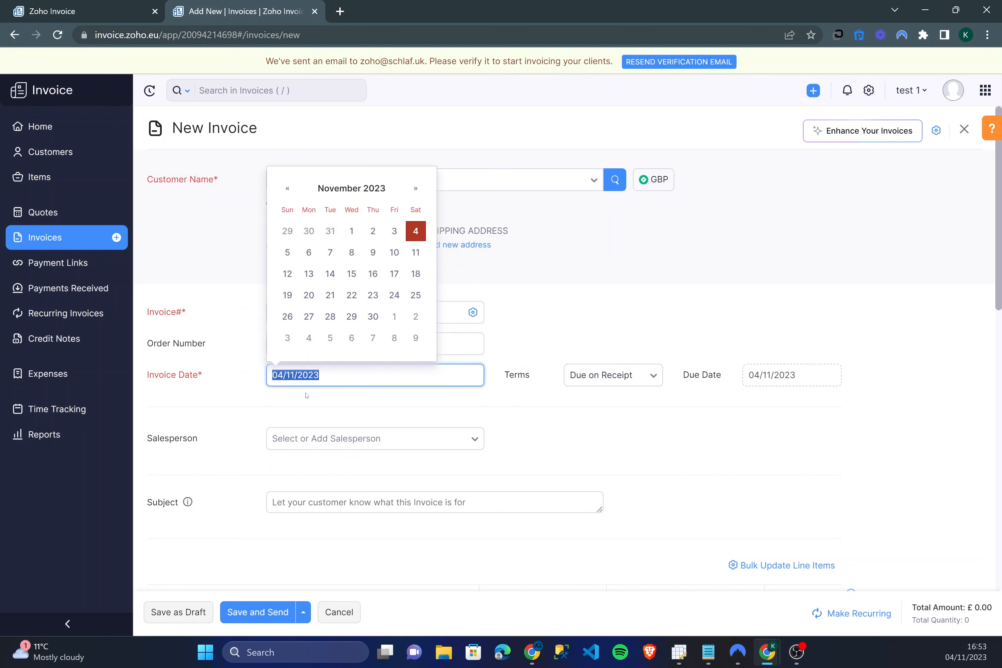
left_click(323, 400)
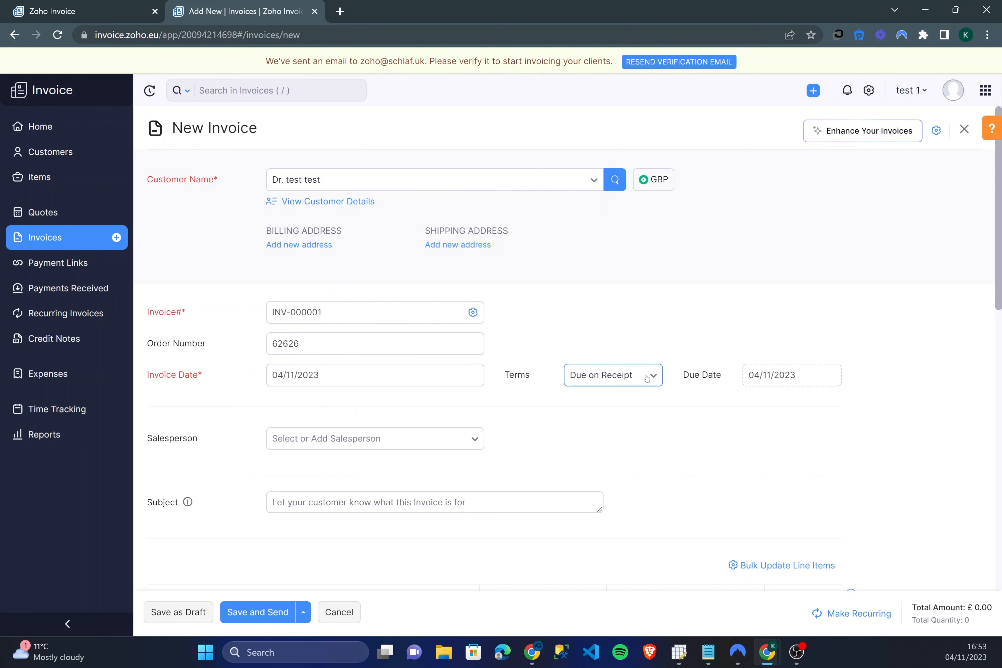
scroll(681, 367, "down", 1)
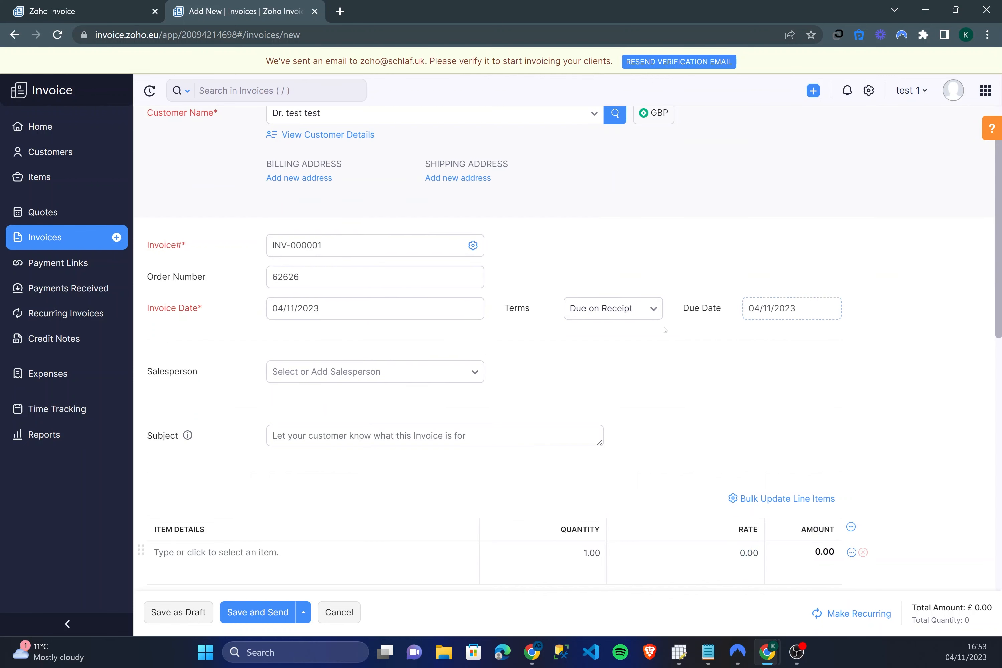
left_click(611, 308)
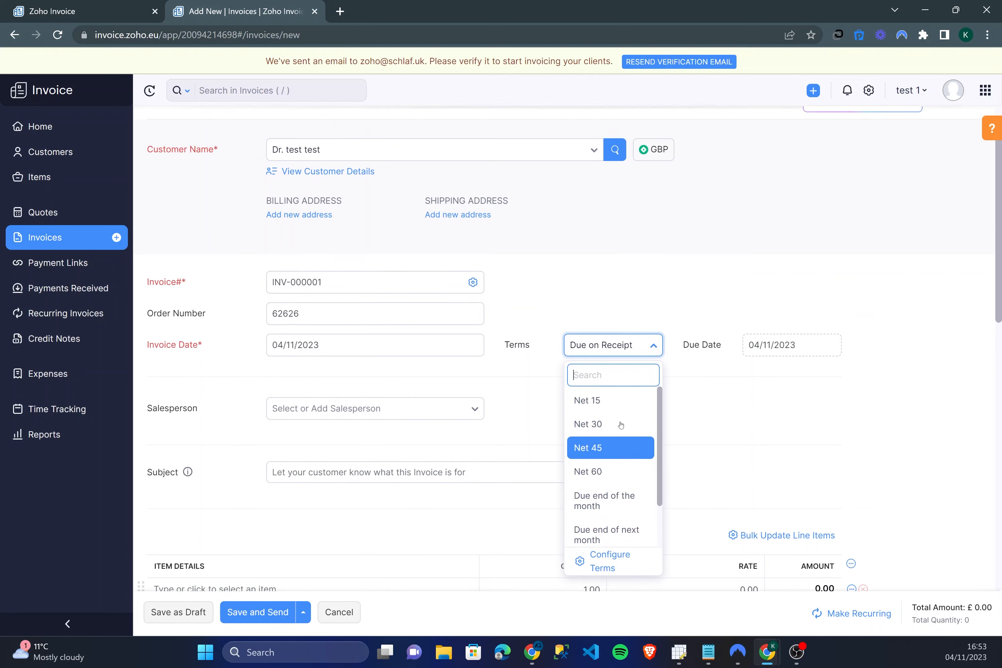
scroll(612, 423, "down", 3)
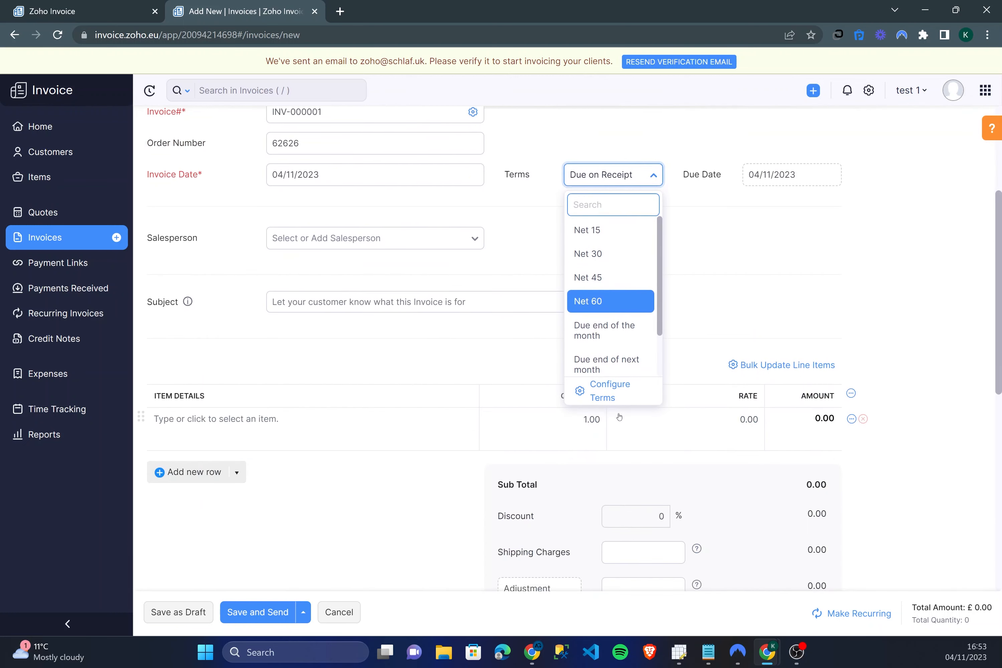
left_click(750, 280)
left_click(468, 233)
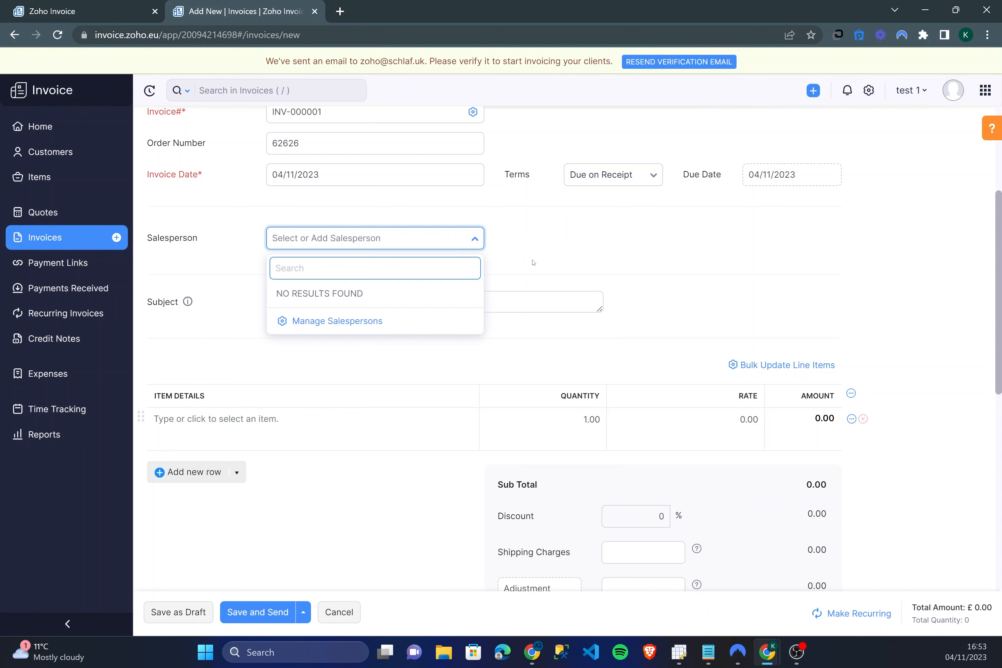
left_click(537, 239)
scroll(426, 216, "up", 3)
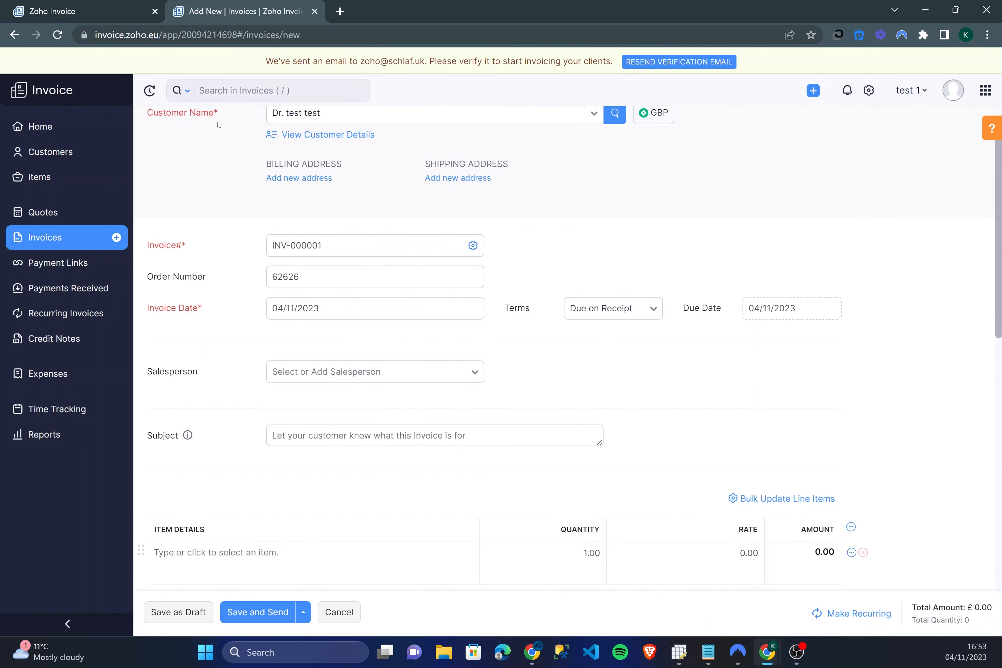
left_click_drag(185, 245, 159, 242)
left_click_drag(157, 114, 215, 122)
left_click(223, 293)
left_click_drag(214, 317, 176, 317)
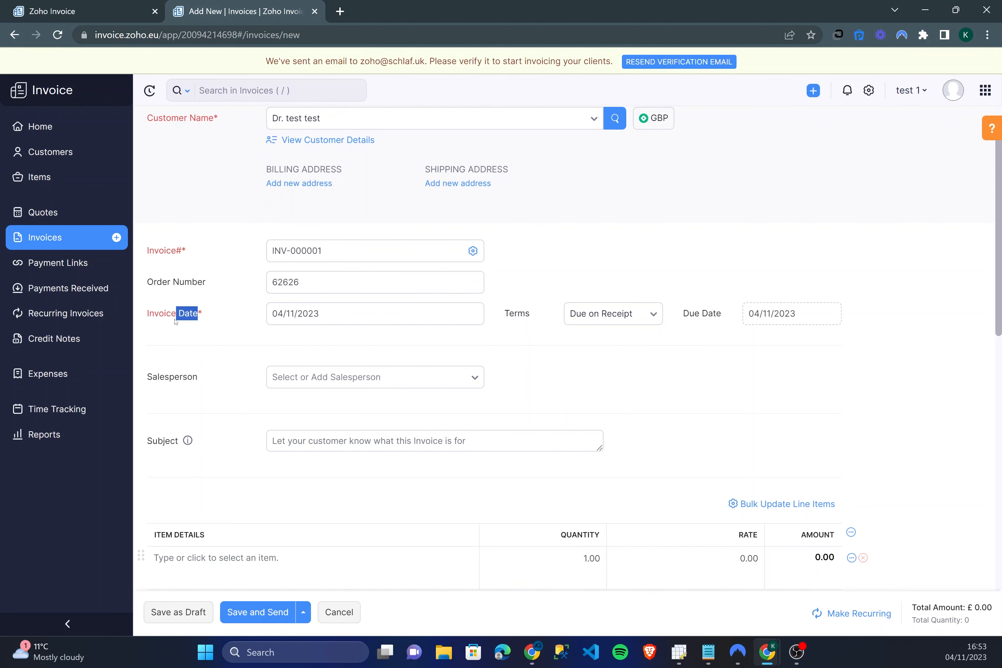
left_click(168, 316)
Step: Enter "Invoice for goods" as the invoice subject
scroll(240, 357, "down", 1)
left_click(310, 374)
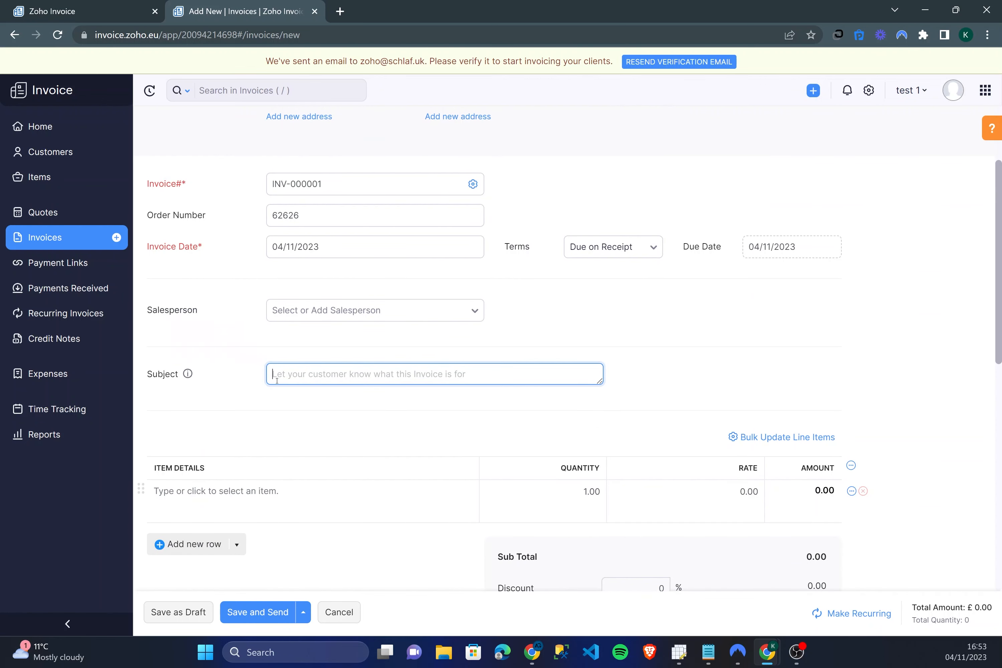
type("Invoice for goods")
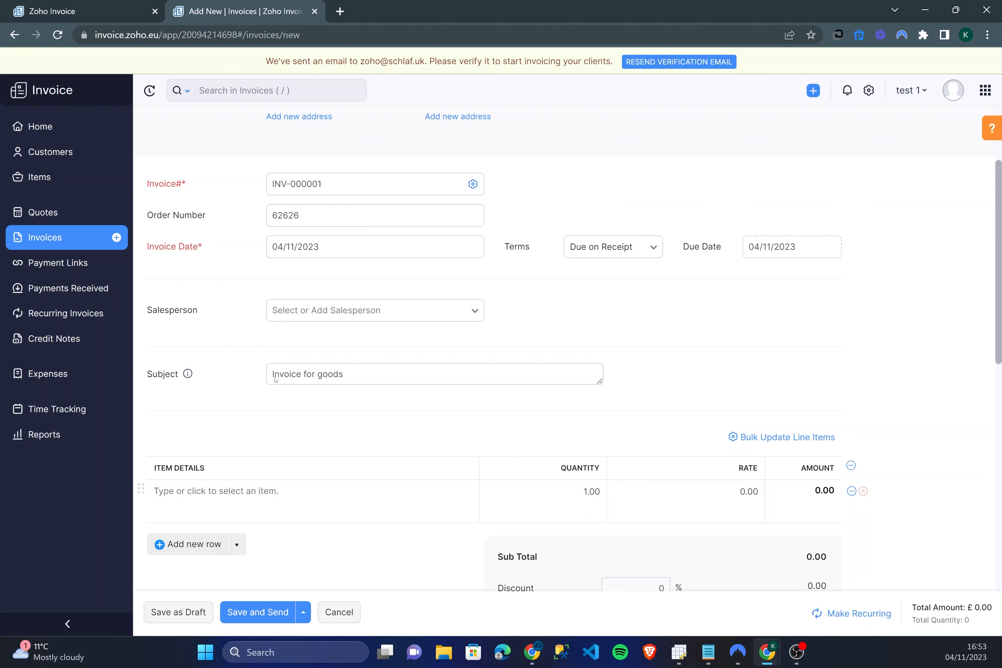
Step: Enter "Test Item" as the item details of the first invoice row
scroll(284, 373, "down", 3)
left_click(250, 367)
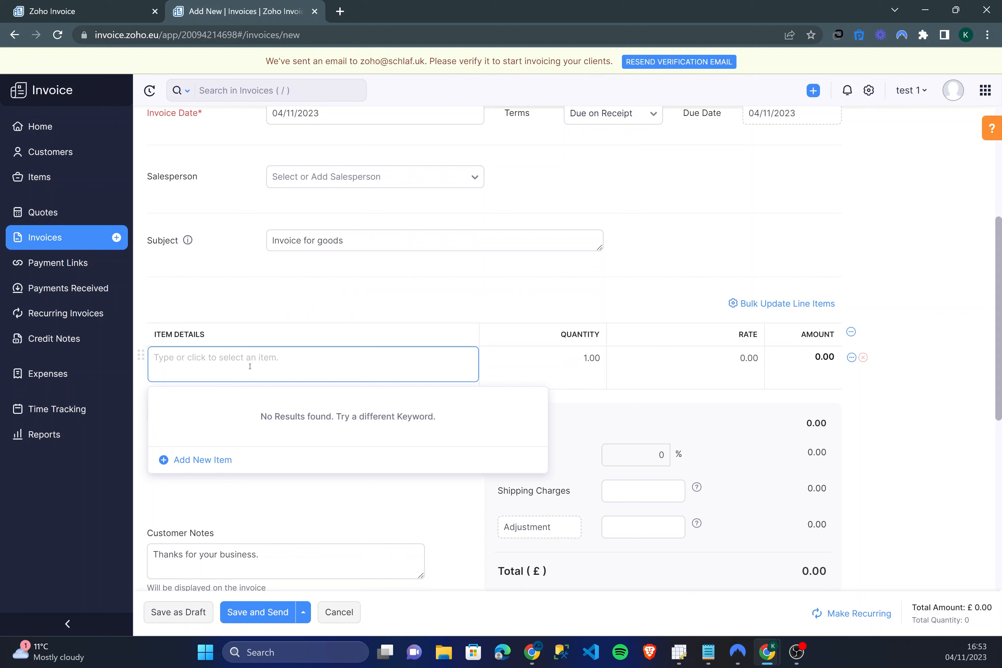
type("Test Item")
left_click(363, 271)
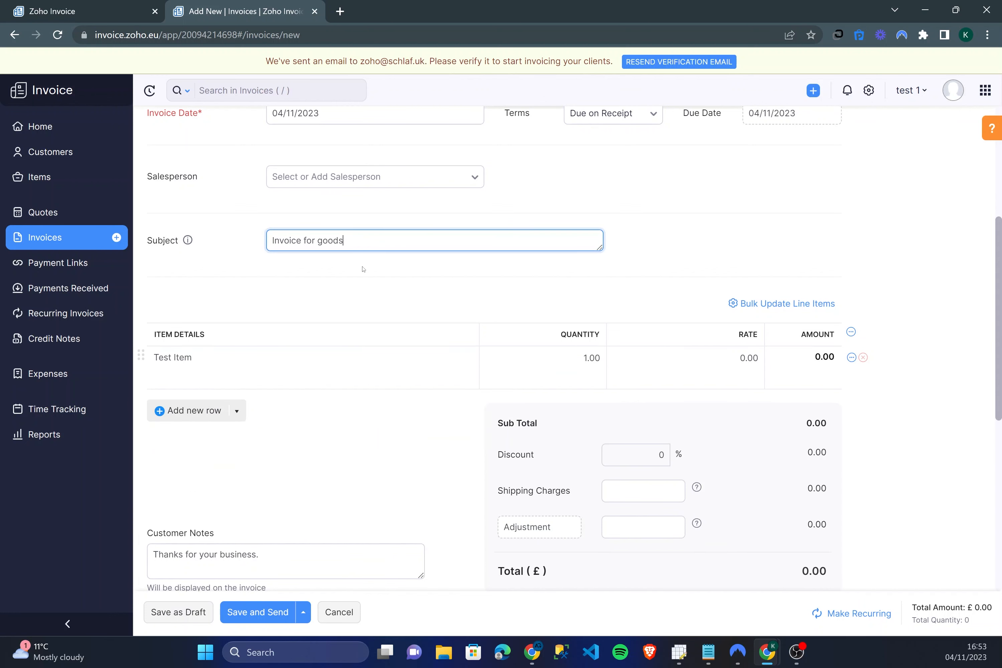
Step: Set the quantity of Test Item to 10
scroll(793, 395, "down", 5)
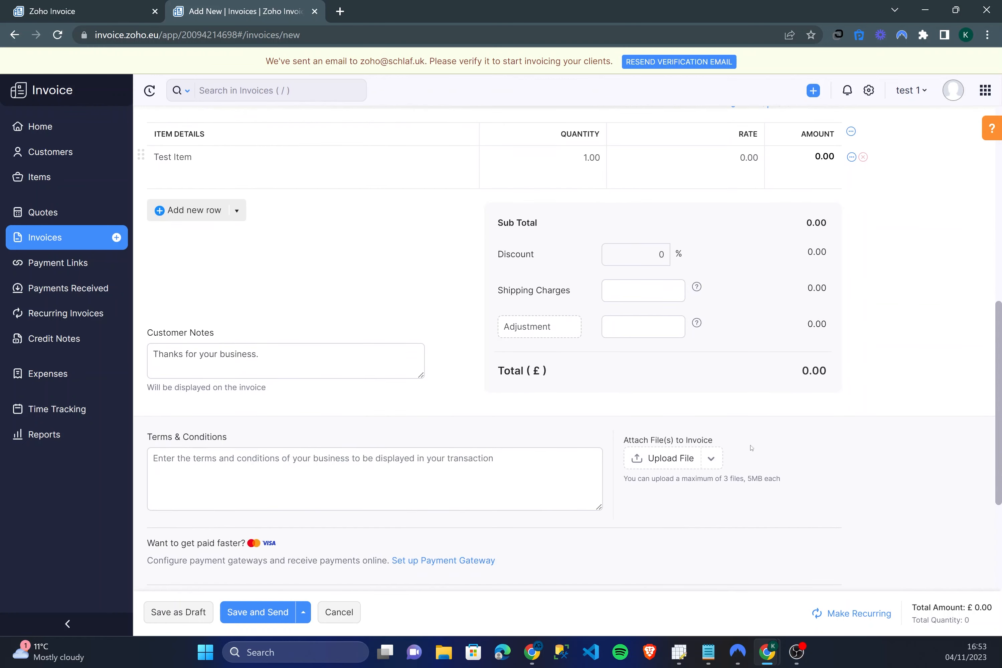
scroll(600, 224, "up", 3)
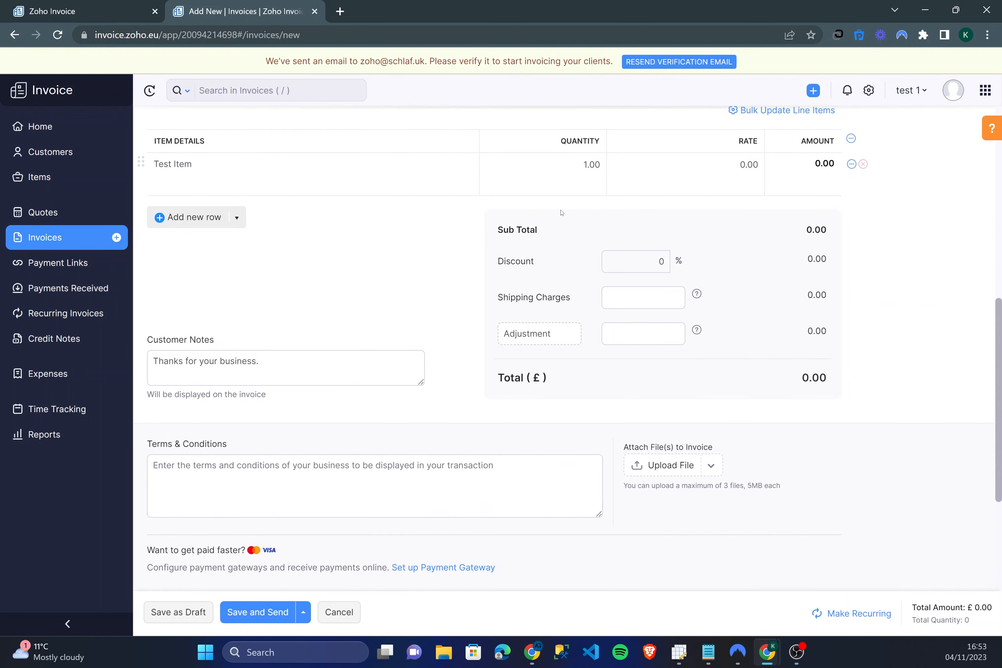
left_click(589, 291)
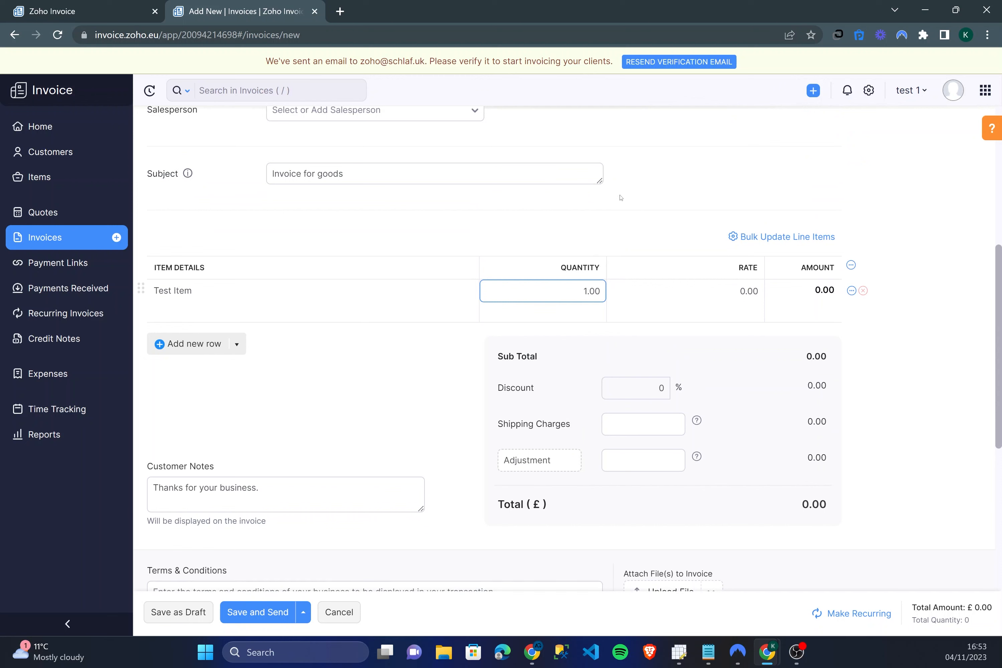
type("0")
left_click(813, 297)
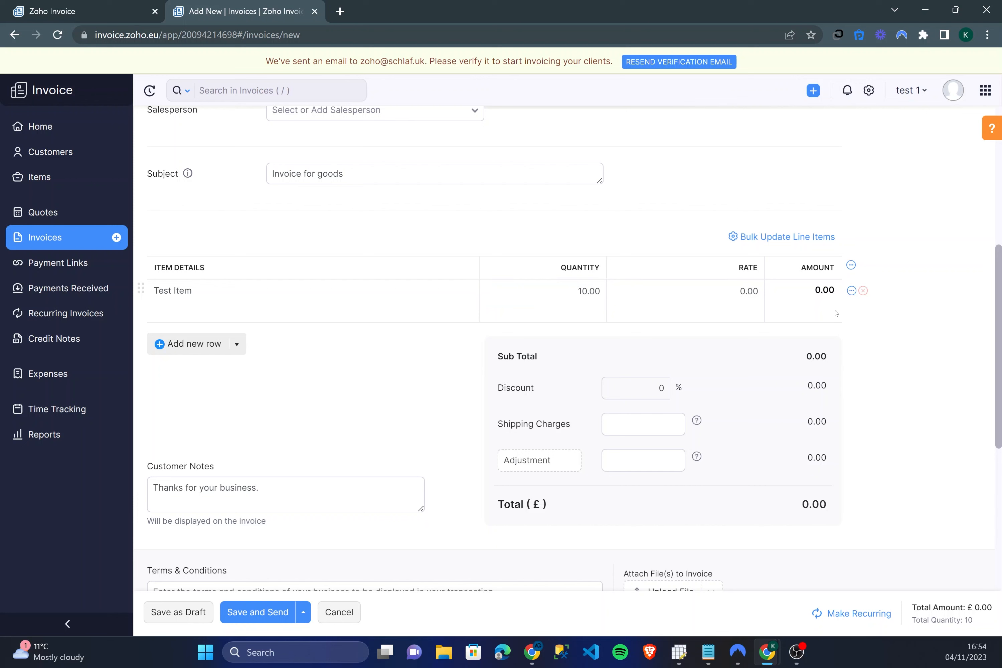
Step: Set the rate of Test Item to 10
left_click(663, 296)
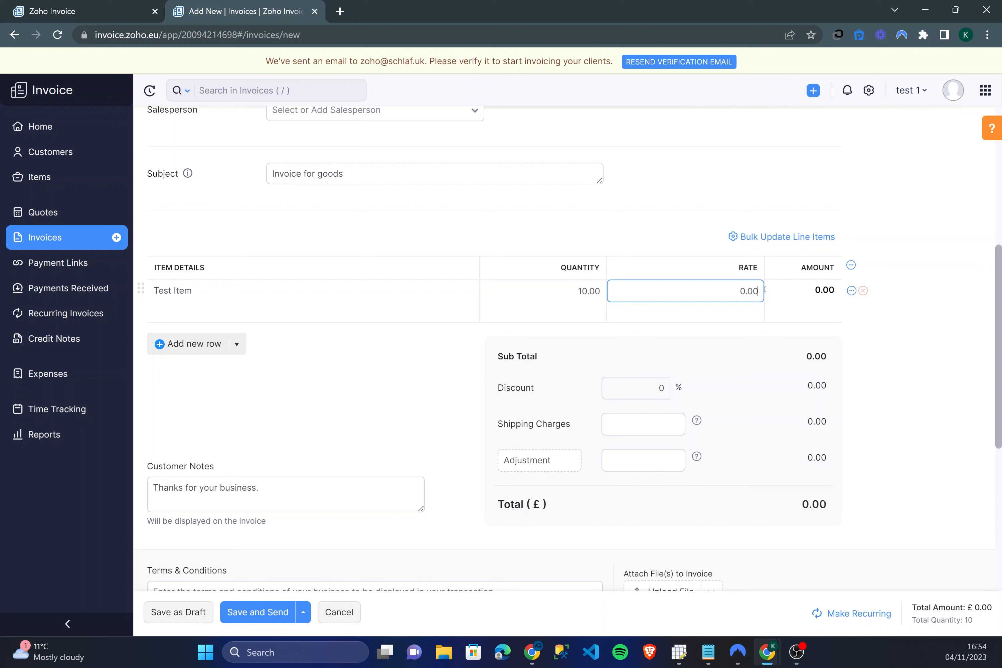
key("BackSpace")
key("BackSpace")
key("BackSpace")
key("BackSpace")
type("10")
left_click(786, 293)
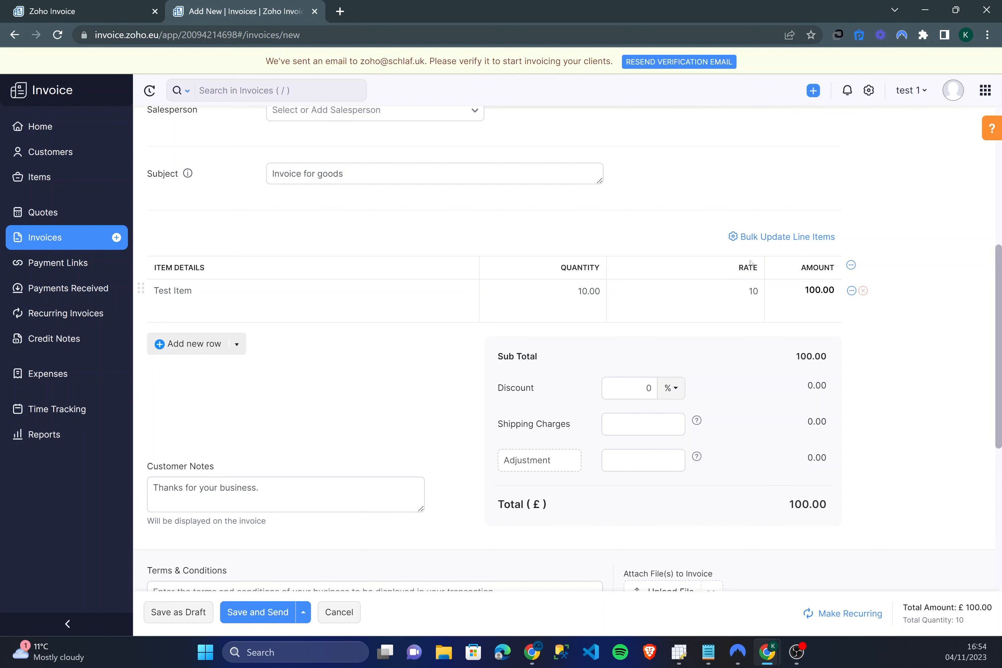
left_click_drag(738, 267, 760, 269)
left_click(669, 244)
left_click_drag(726, 268, 749, 269)
left_click(744, 269)
left_click(591, 272)
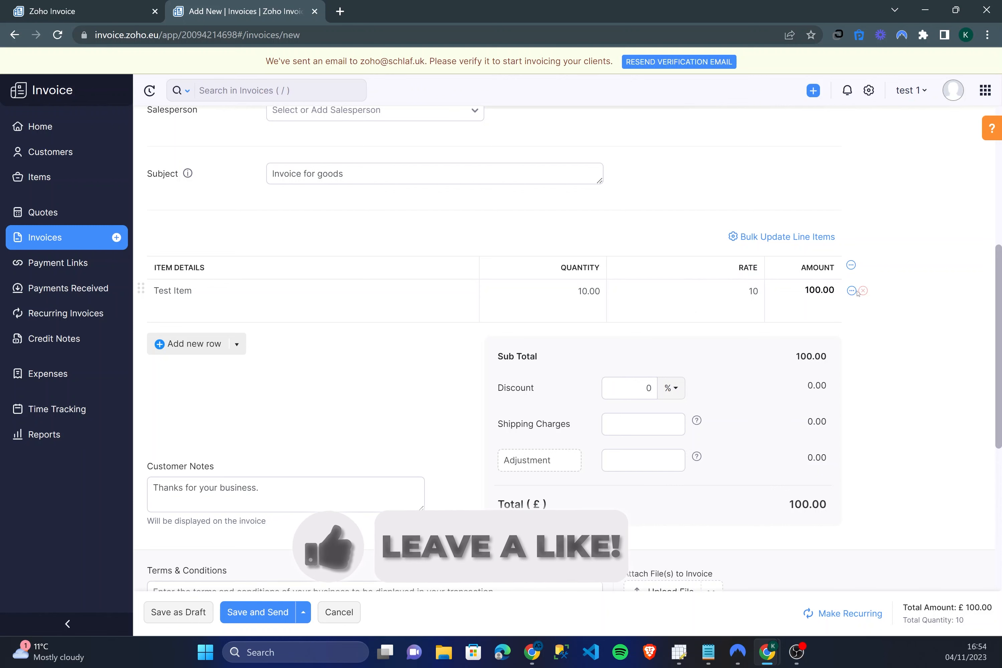
Step: Show all additional information for the line items, check the project selection list, and hide the information again
left_click(852, 266)
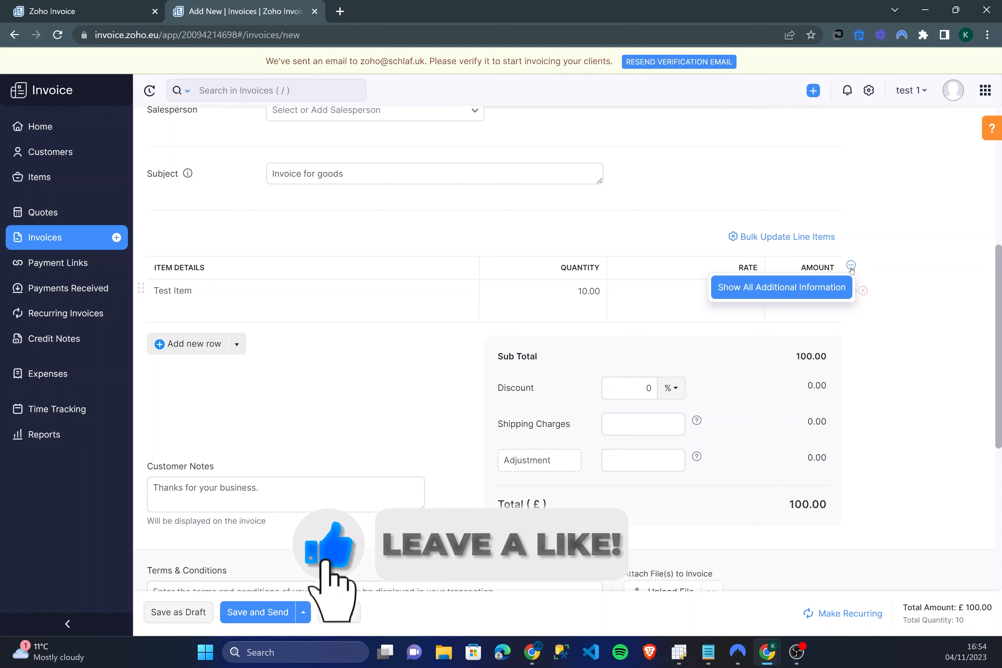
left_click(777, 288)
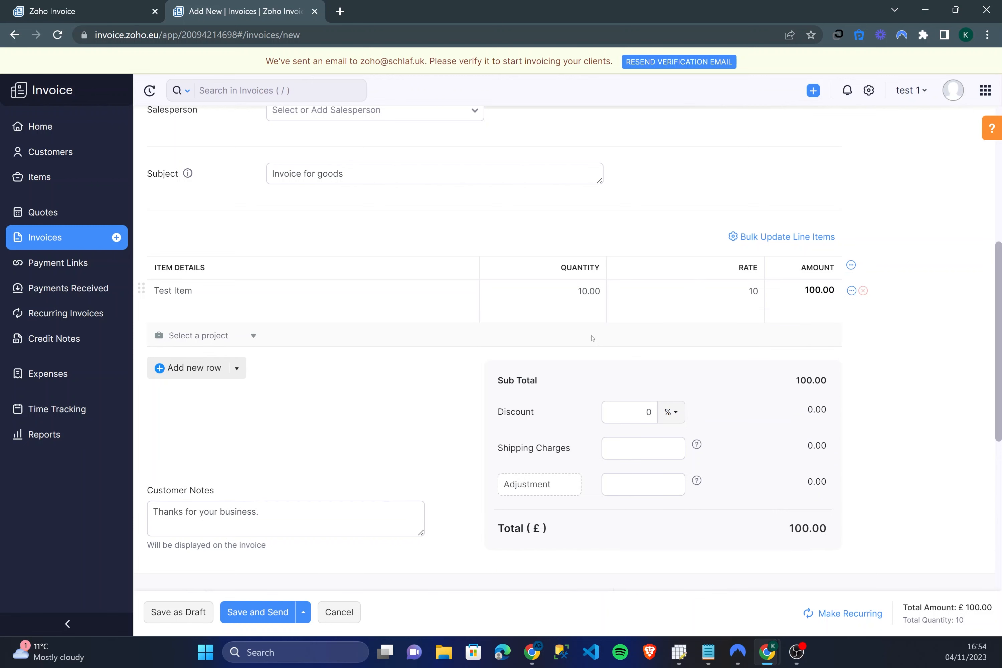
left_click(202, 344)
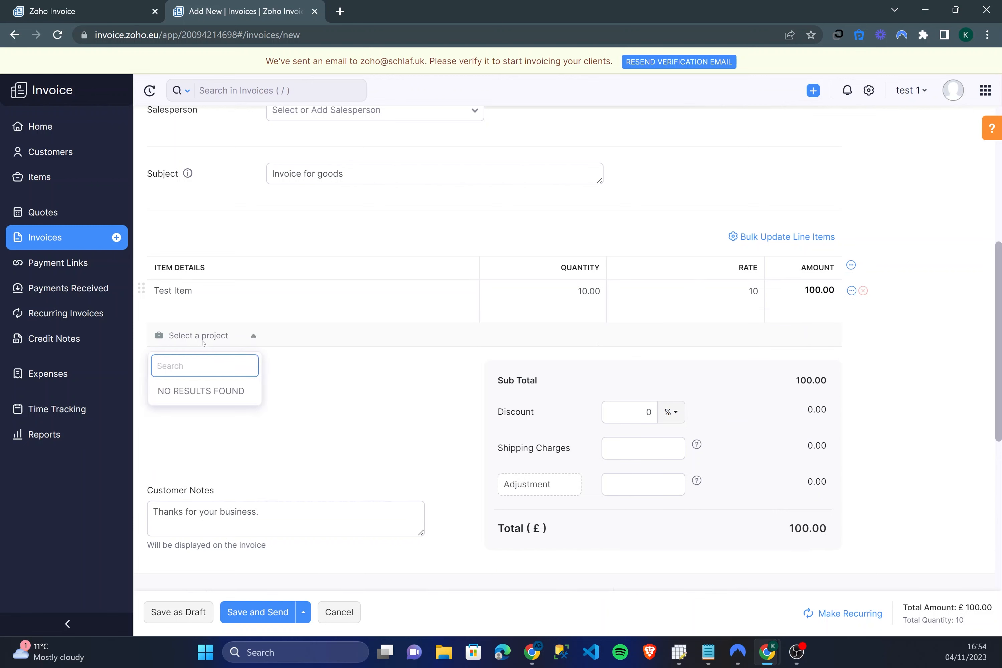
left_click(256, 335)
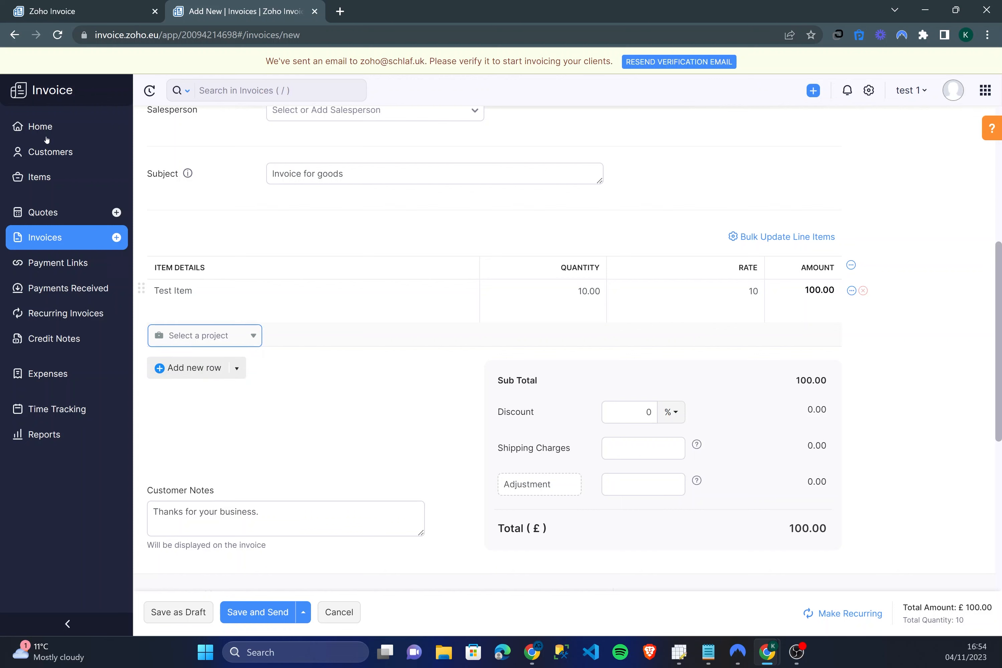
left_click(852, 266)
left_click(815, 289)
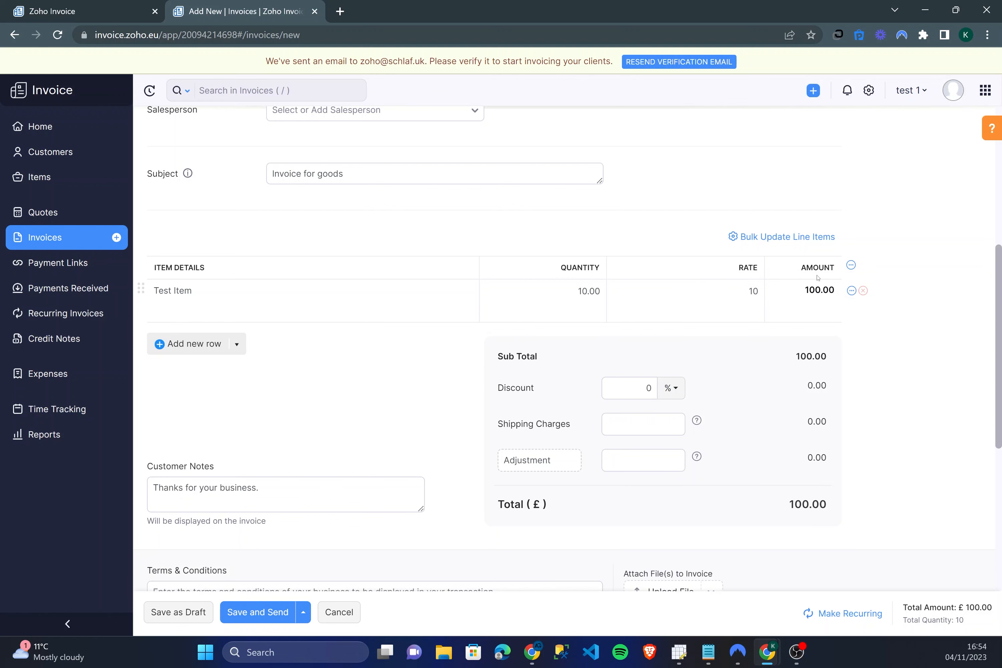
Step: Add a new row below Test Item and enter "Test item 2" as its item details
left_click(852, 291)
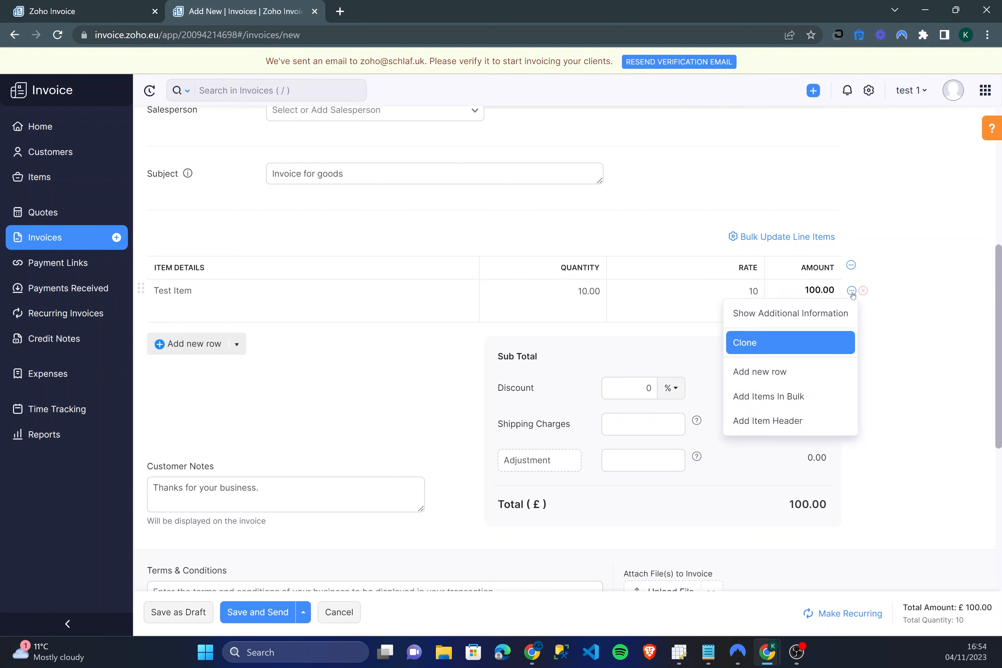
left_click(782, 373)
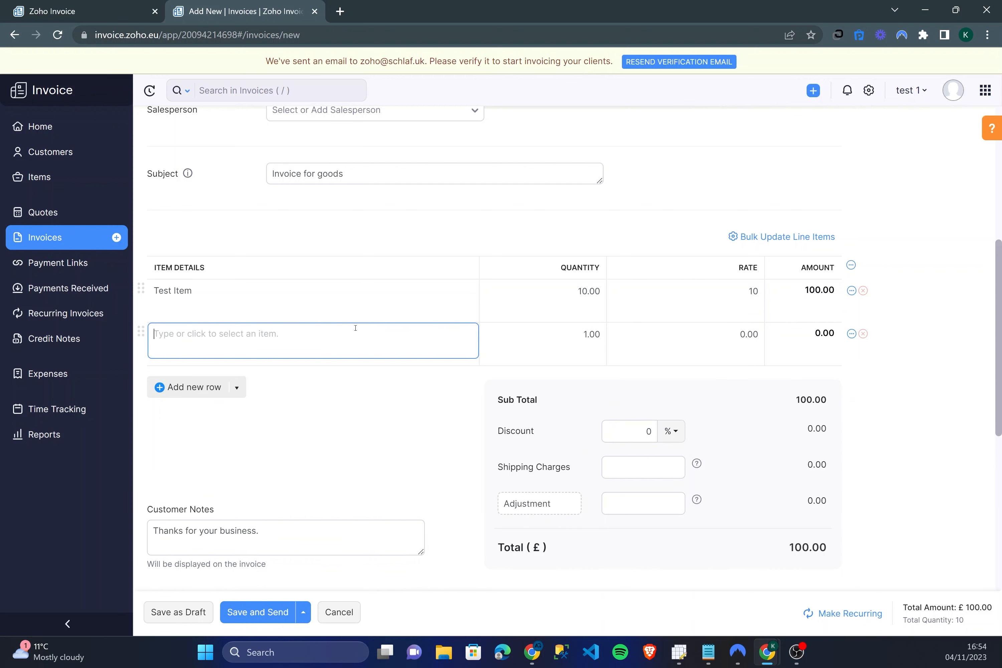
type("Test item 2")
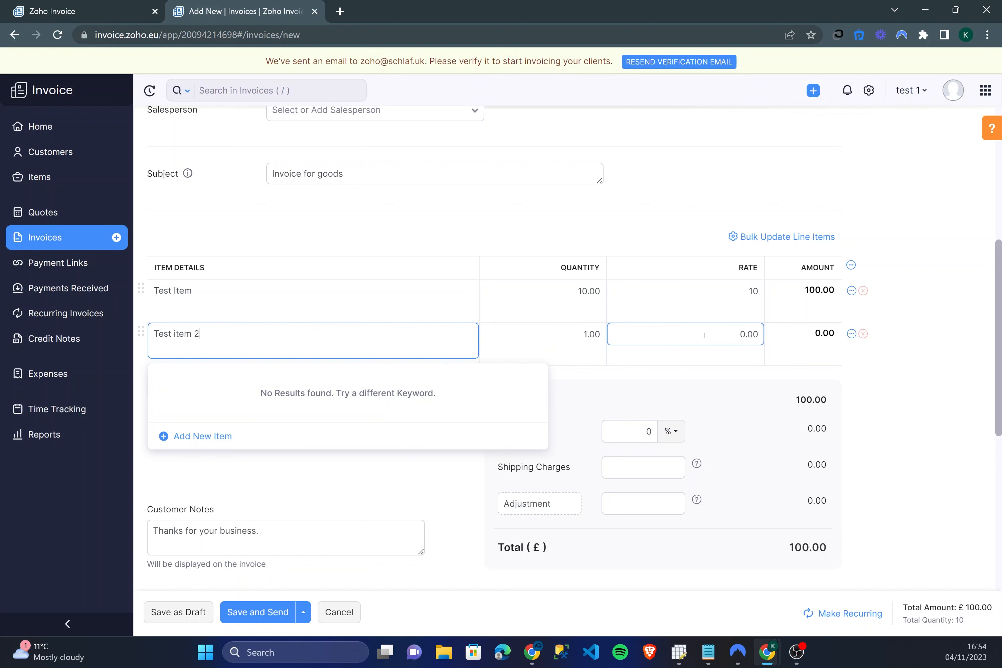
Step: Set the rate of Test item 2 to 2000 and check the updated invoice total
left_click(746, 336)
left_click_drag(760, 336, 738, 336)
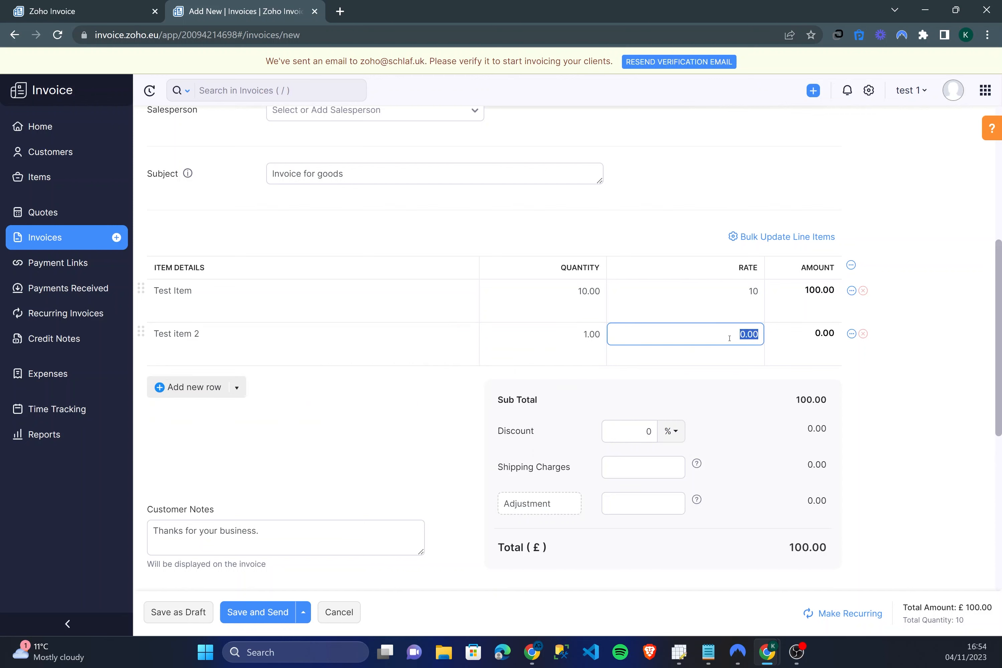
type("2000")
left_click(717, 252)
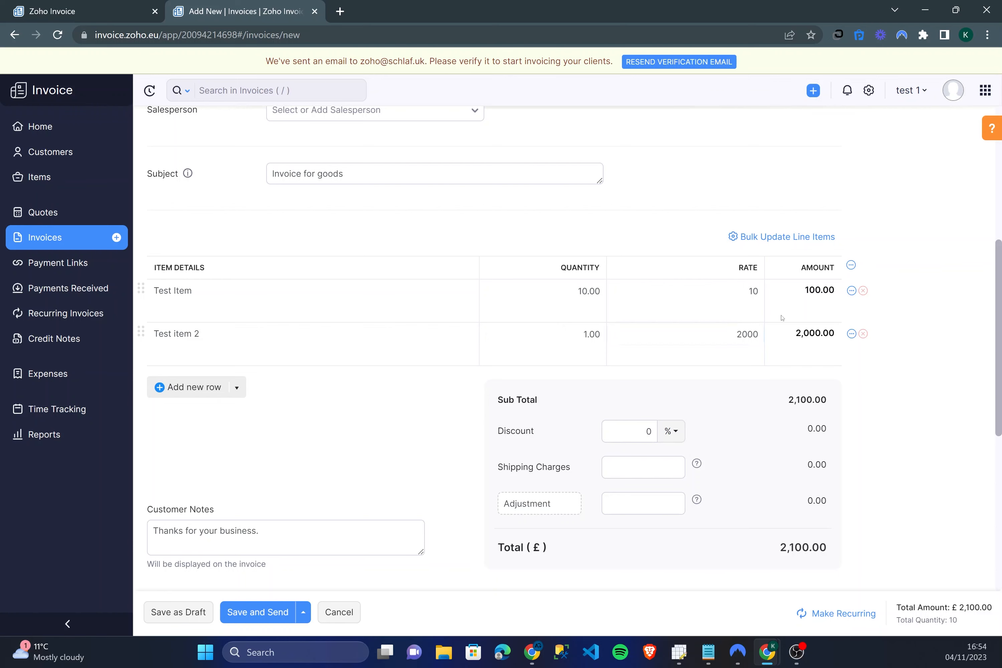
scroll(781, 318, "down", 3)
scroll(787, 402, "up", 3)
left_click_drag(763, 552, 831, 562)
left_click(789, 565)
Step: Apply a 10% discount to the invoice and check the amount deducted
left_click(671, 512)
left_click(649, 431)
type("10")
key("Tab")
left_click(690, 438)
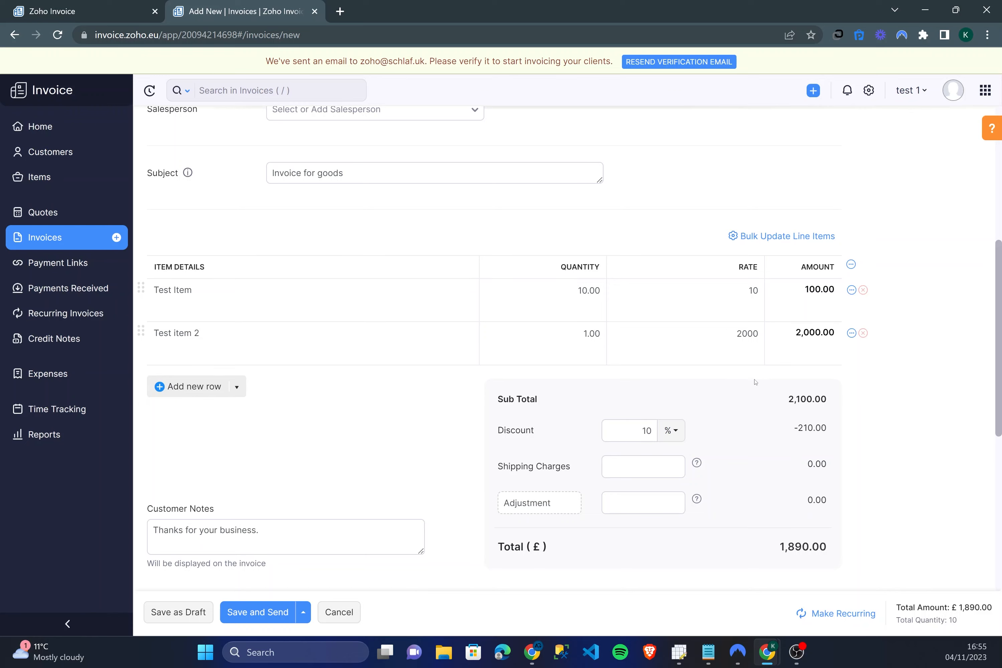
scroll(756, 384, "down", 2)
left_click_drag(795, 362, 855, 369)
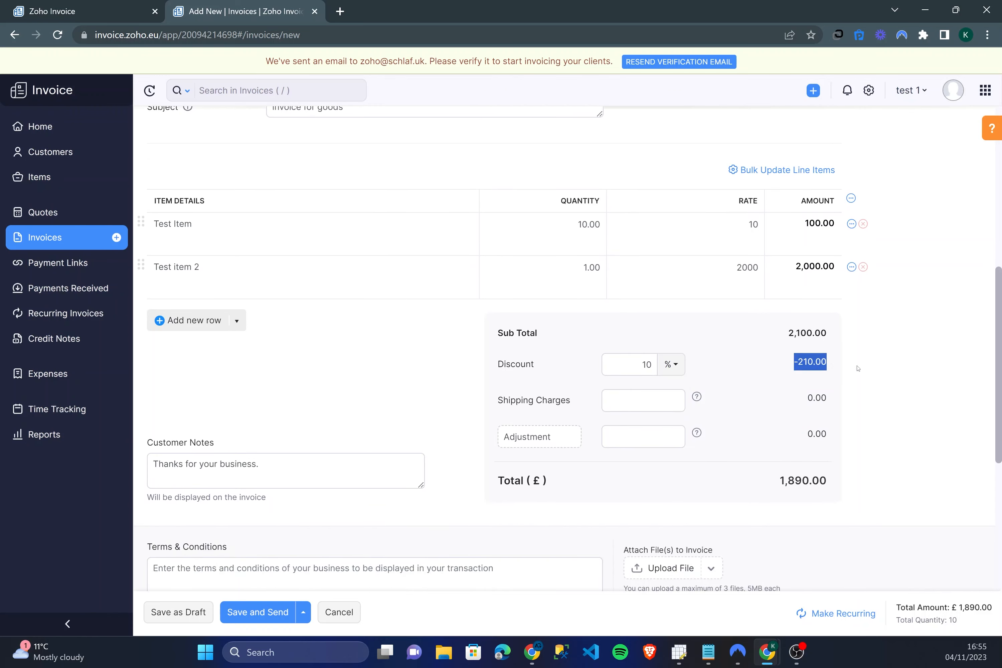
left_click(838, 372)
Step: Review the customer notes text that goes on the invoice
scroll(337, 383, "down", 3)
left_click(329, 342)
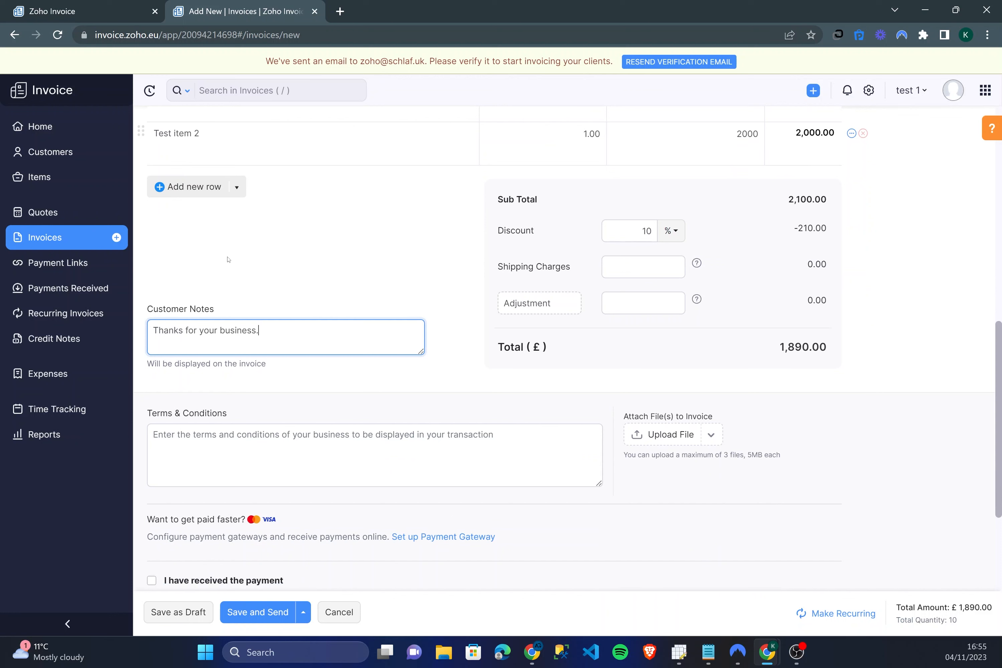
left_click_drag(275, 328, 117, 318)
left_click(241, 359)
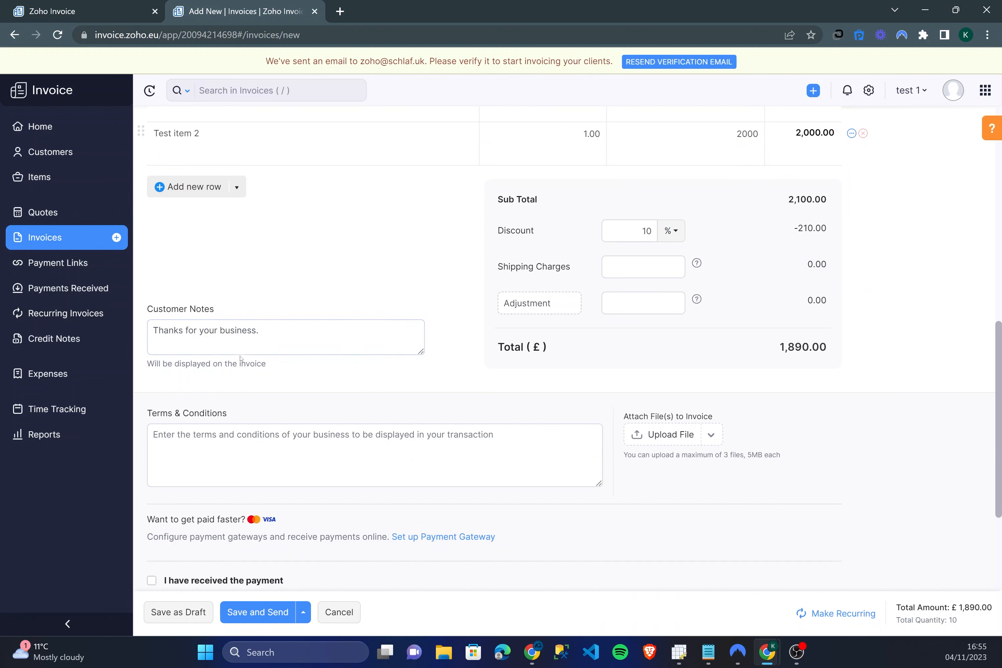
left_click_drag(261, 331, 117, 316)
left_click(341, 377)
scroll(374, 384, "down", 1)
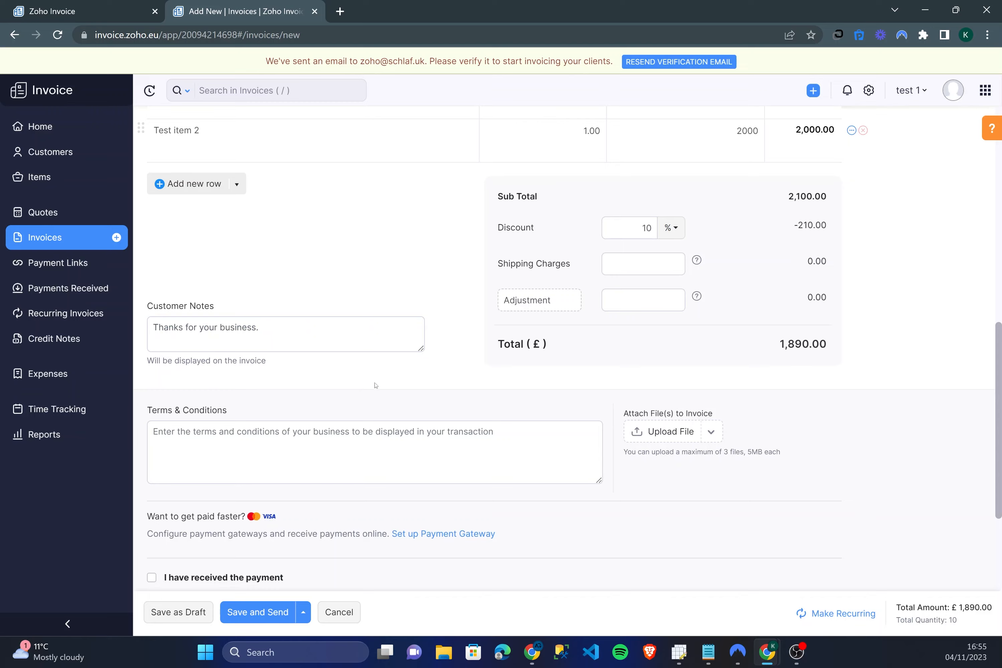
Step: Enter "this is a test T&C" as the terms and conditions and reuse them for all future invoices of all customers
scroll(374, 385, "down", 3)
left_click(493, 342)
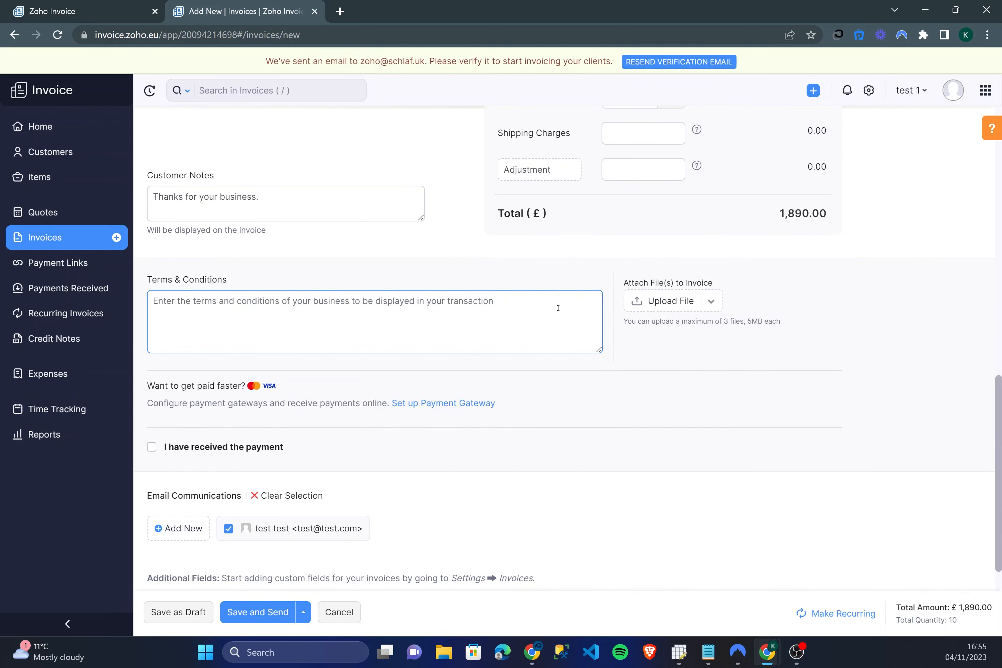
left_click(640, 320)
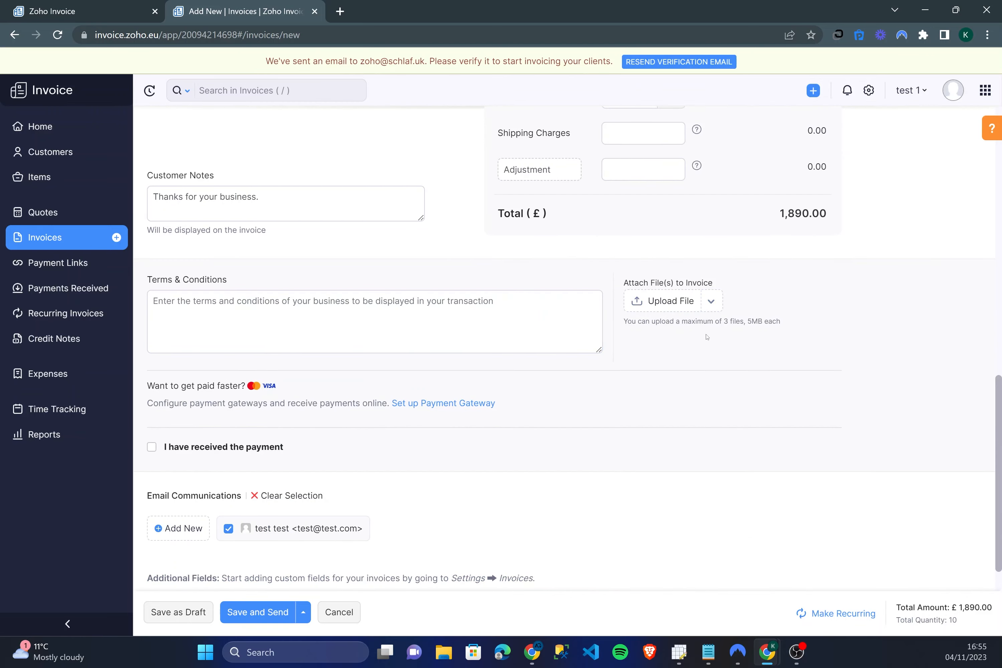
left_click(542, 322)
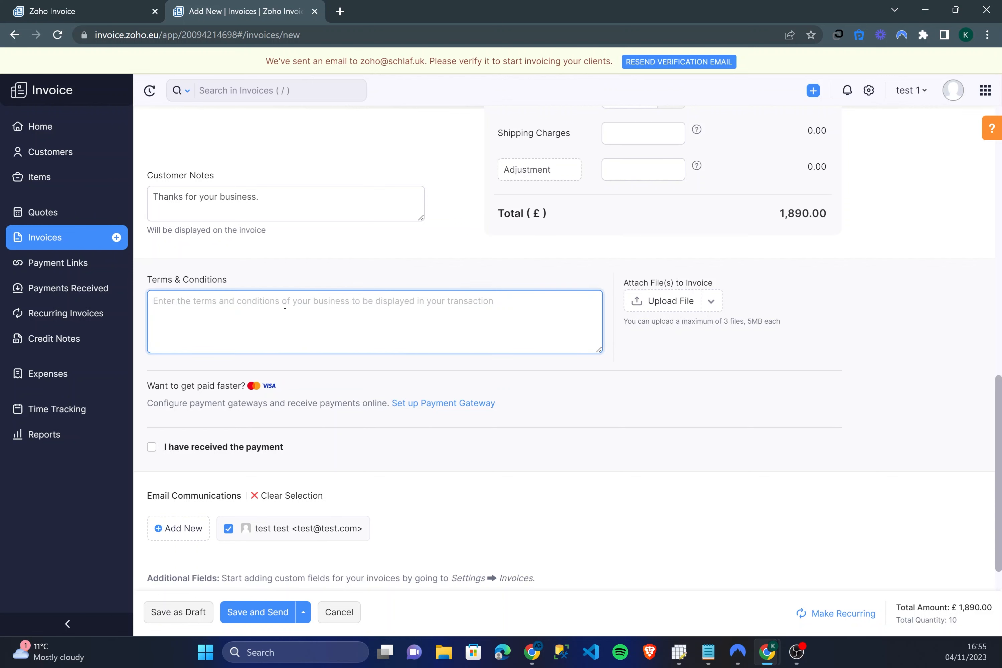
type("this isi a test T")
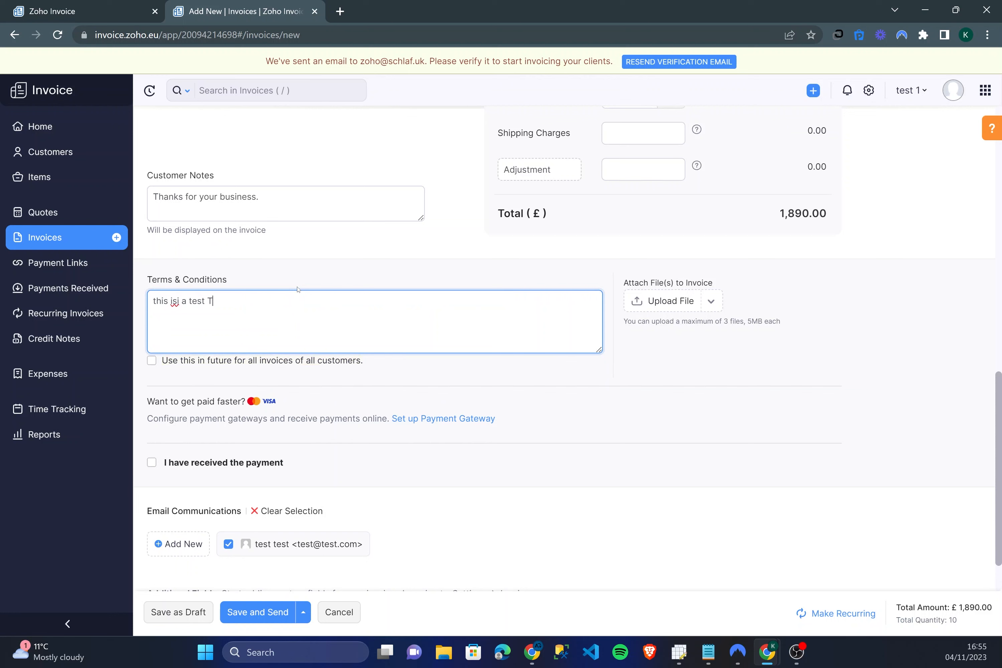
type("&C")
left_click(463, 384)
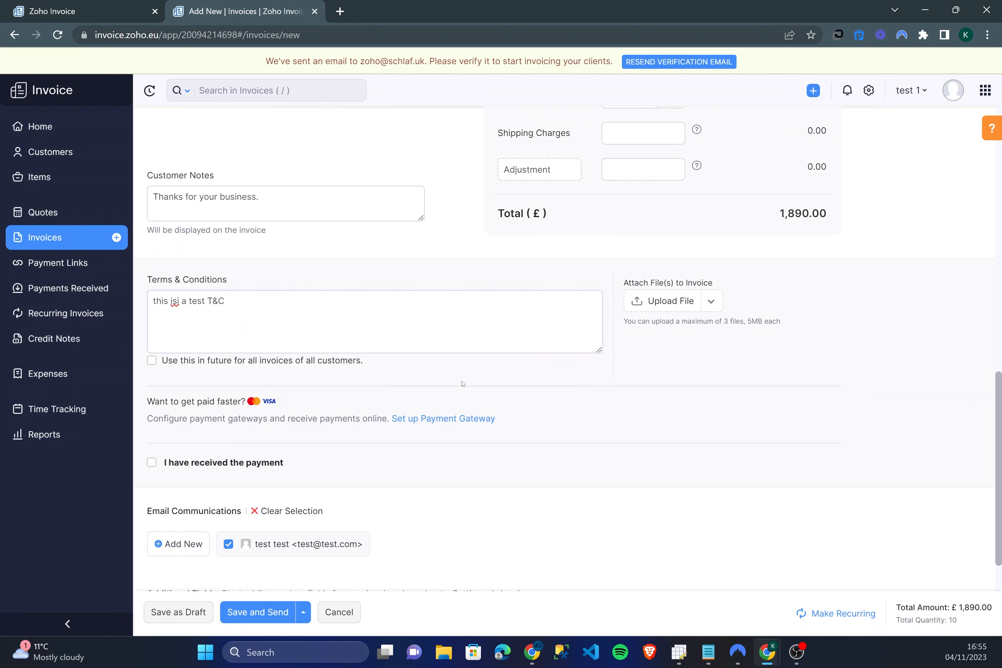
left_click(151, 360)
left_click(178, 298)
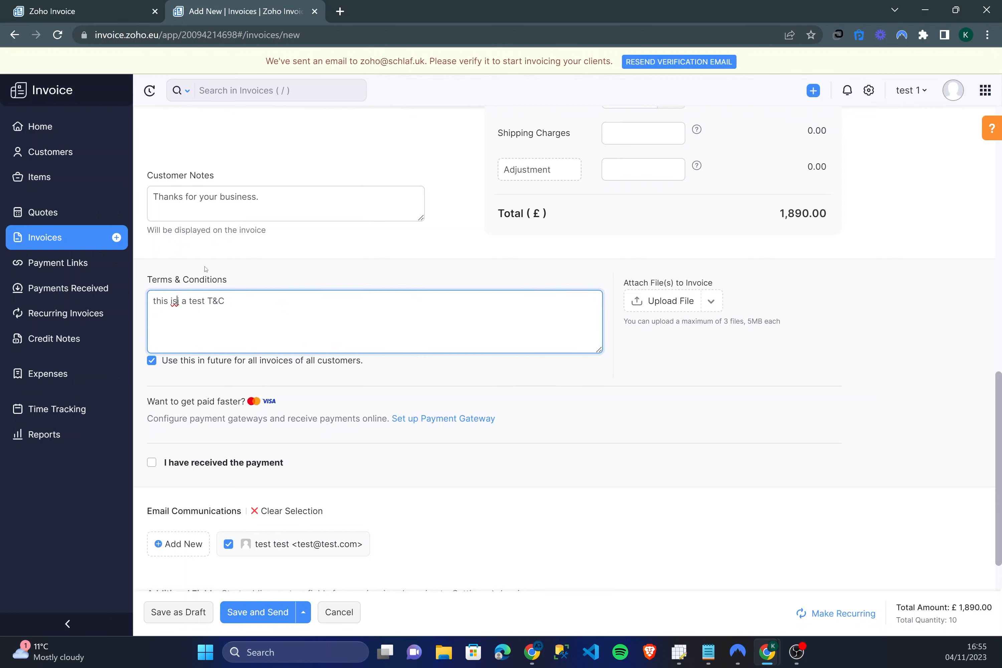
key("BackSpace")
left_click(293, 260)
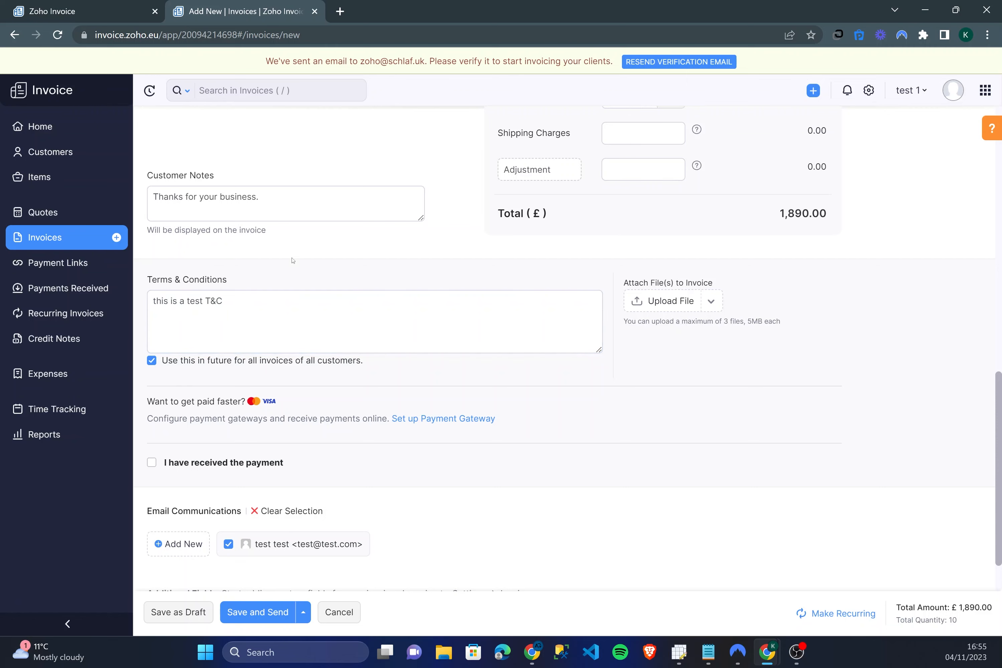
Step: Look over the completed invoice form and check the alternative options for saving and sending it
scroll(642, 440, "up", 15)
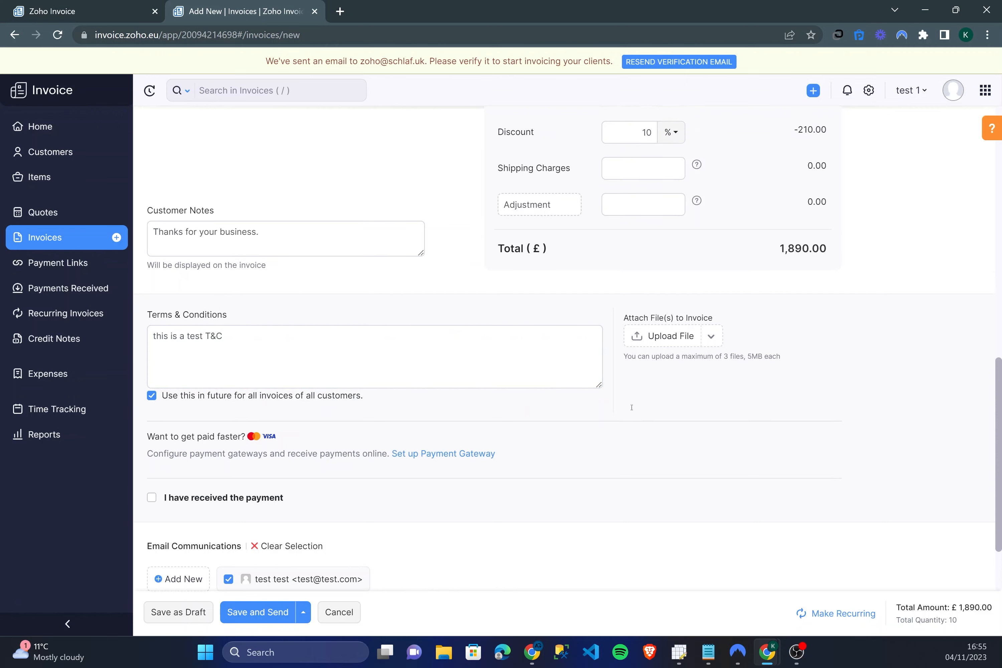
scroll(599, 424, "down", 9)
scroll(600, 425, "down", 7)
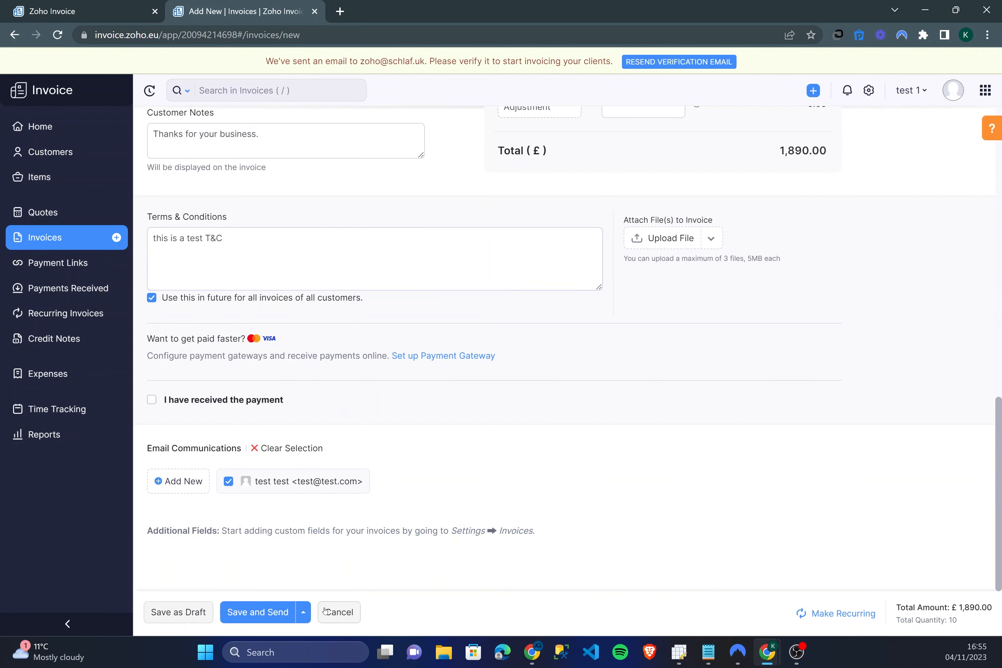
left_click(303, 614)
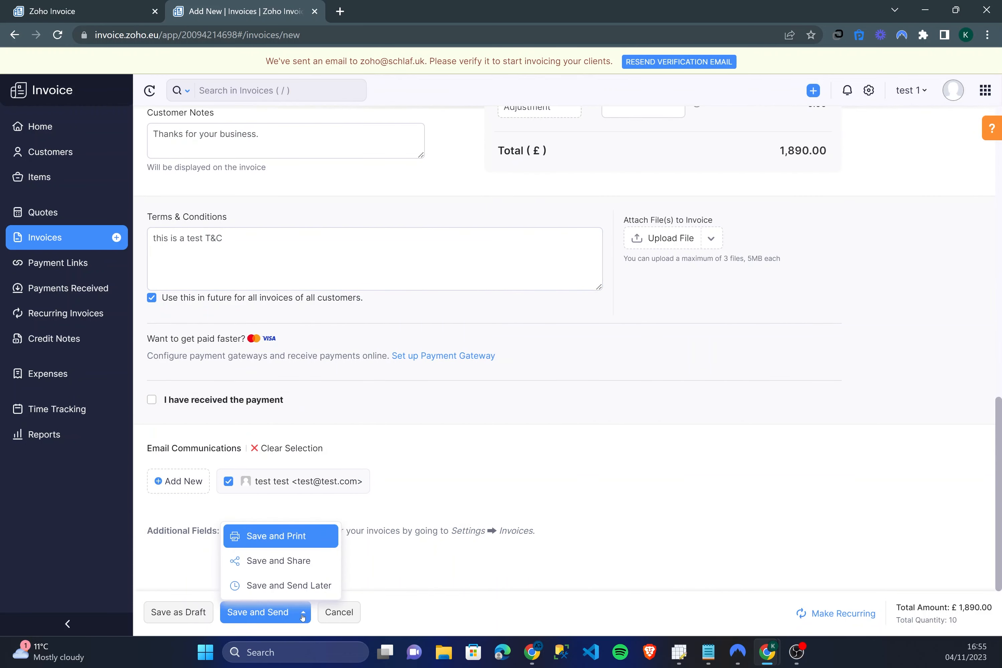
left_click(303, 617)
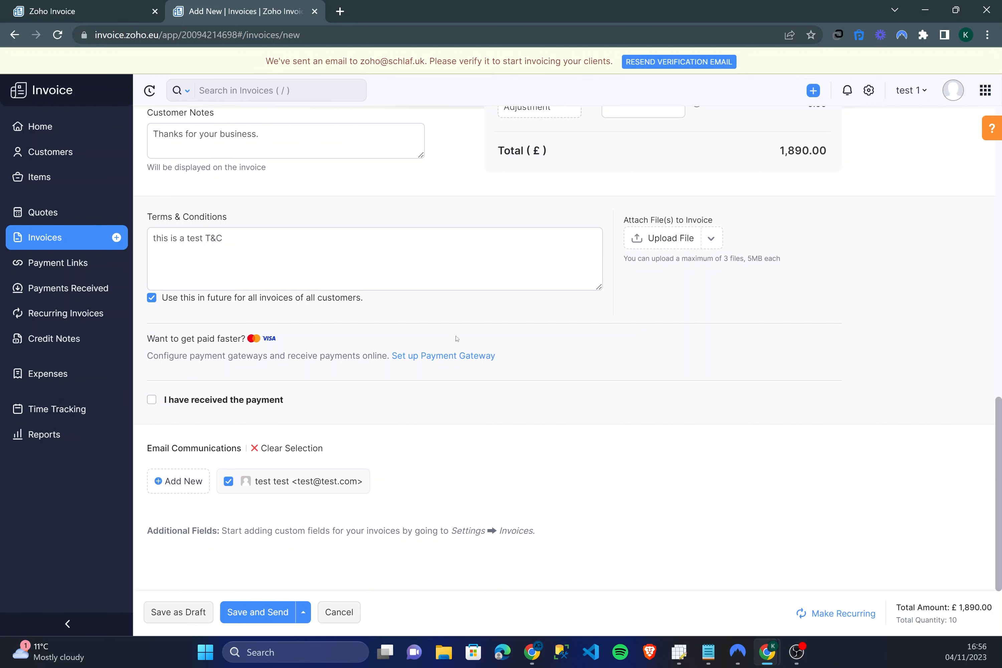
right_click(431, 357)
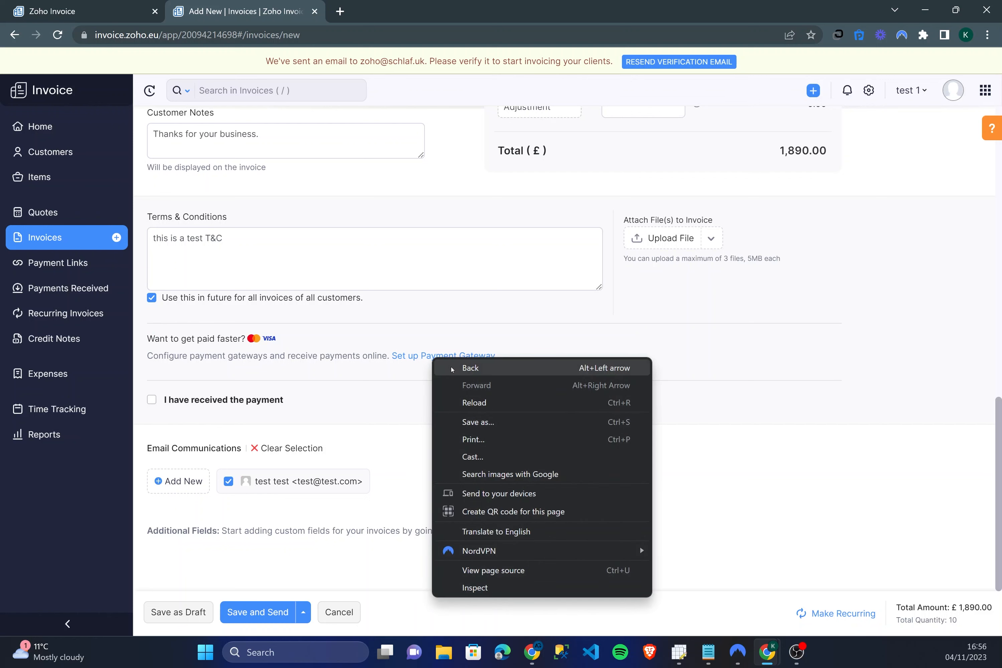
left_click(396, 357)
right_click(421, 357)
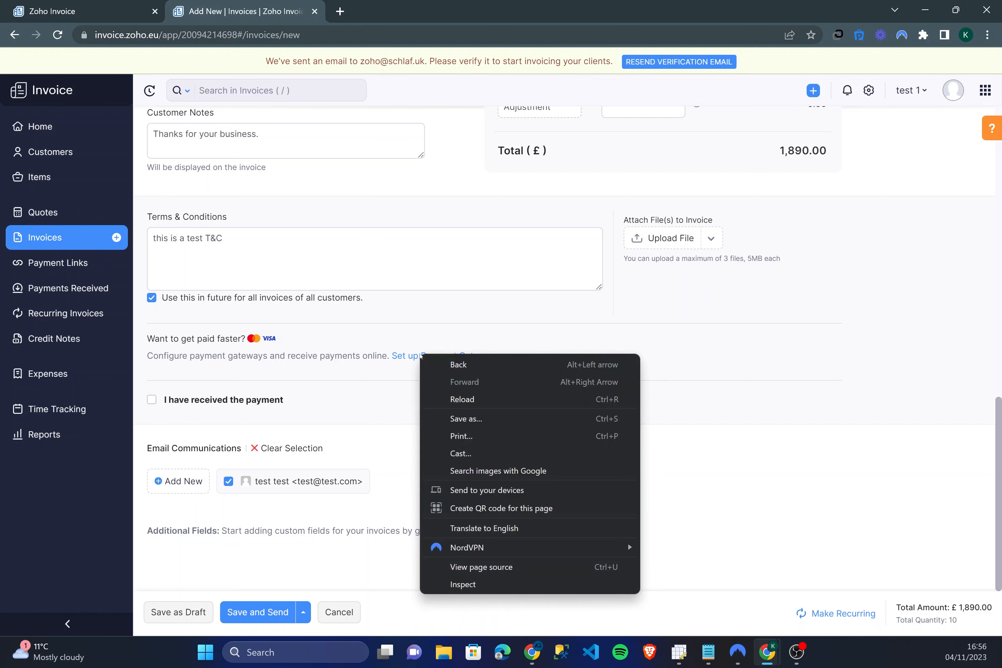
left_click(417, 373)
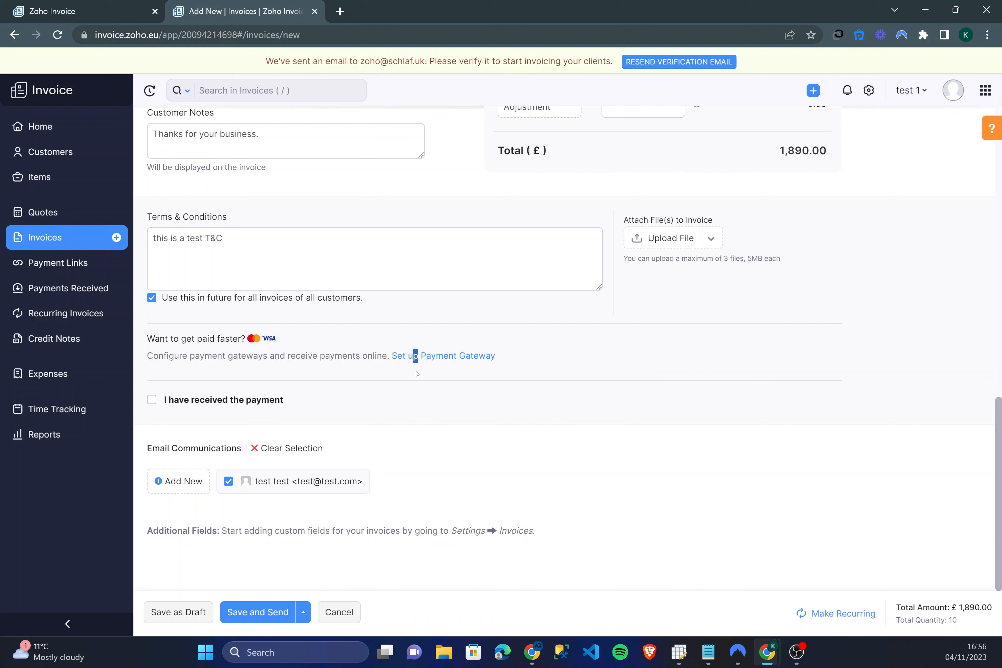
left_click(463, 377)
Step: Save the invoice with the save-and-print option to open its print preview
left_click(248, 287)
scroll(248, 297, "up", 15)
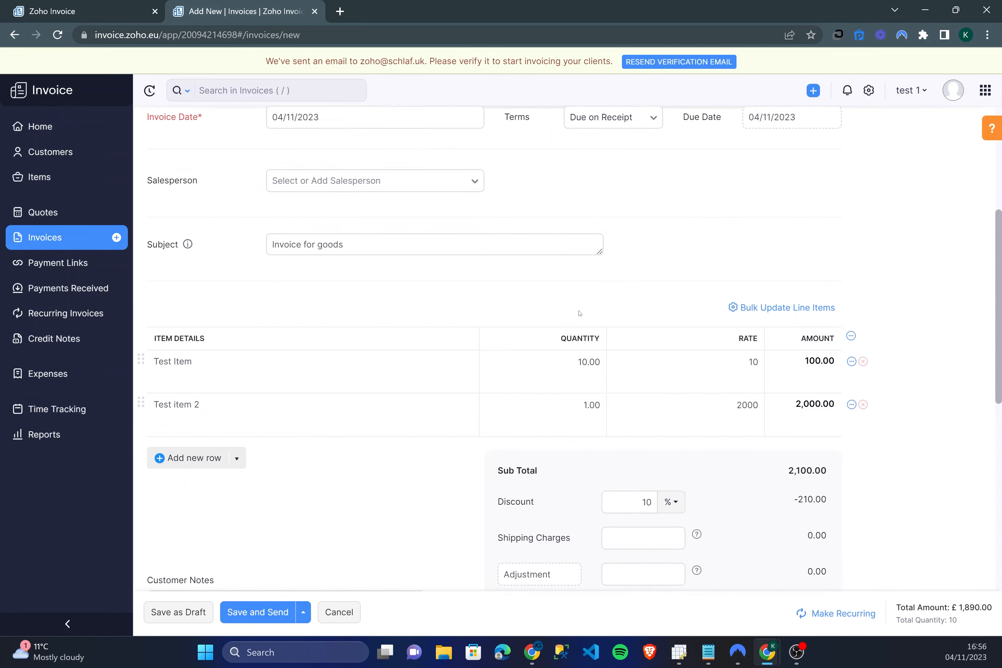
scroll(472, 311, "down", 15)
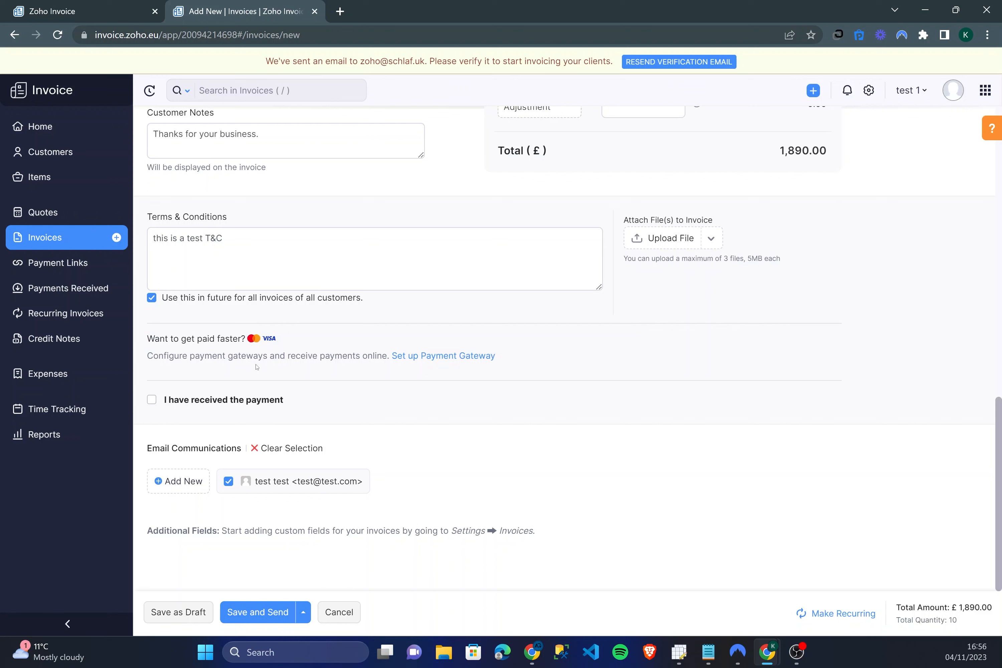
left_click(305, 612)
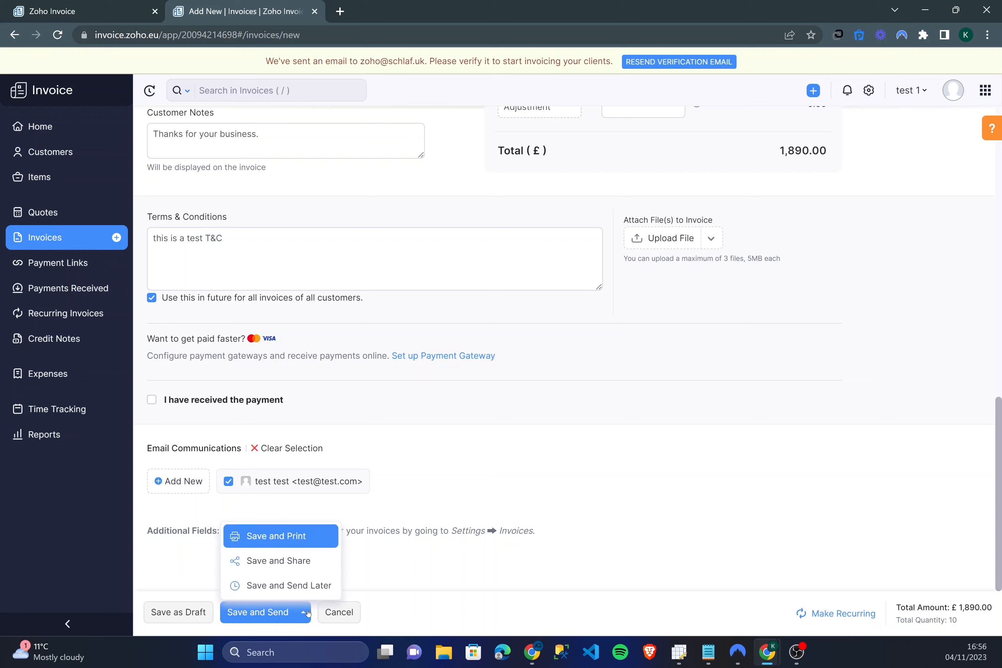
left_click(311, 540)
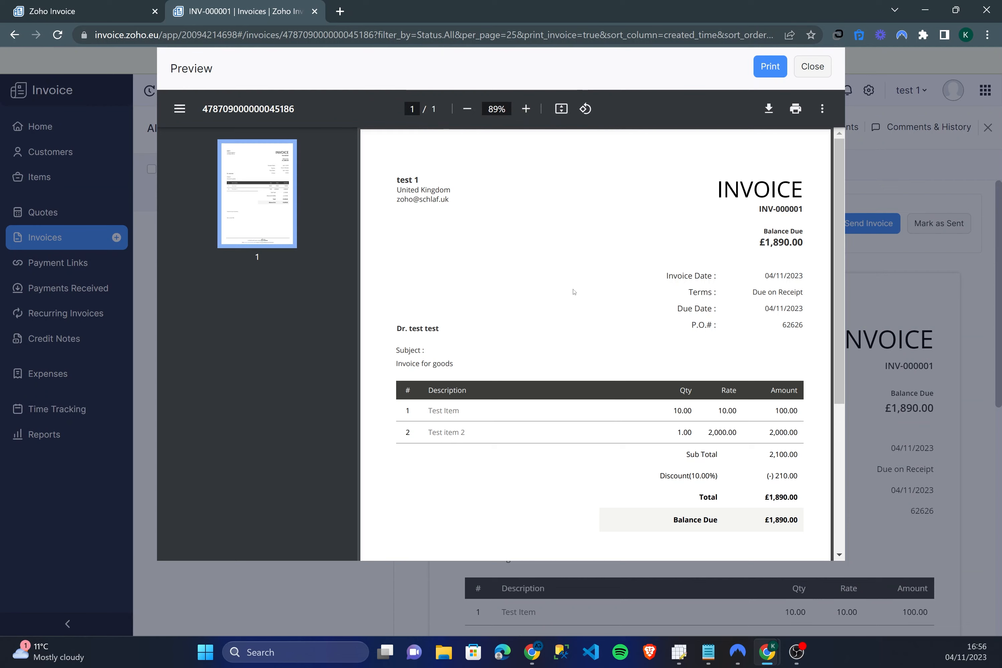
Step: Examine the invoice preview from the sender details down to the end of the page
scroll(569, 297, "down", 5)
scroll(561, 306, "up", 5)
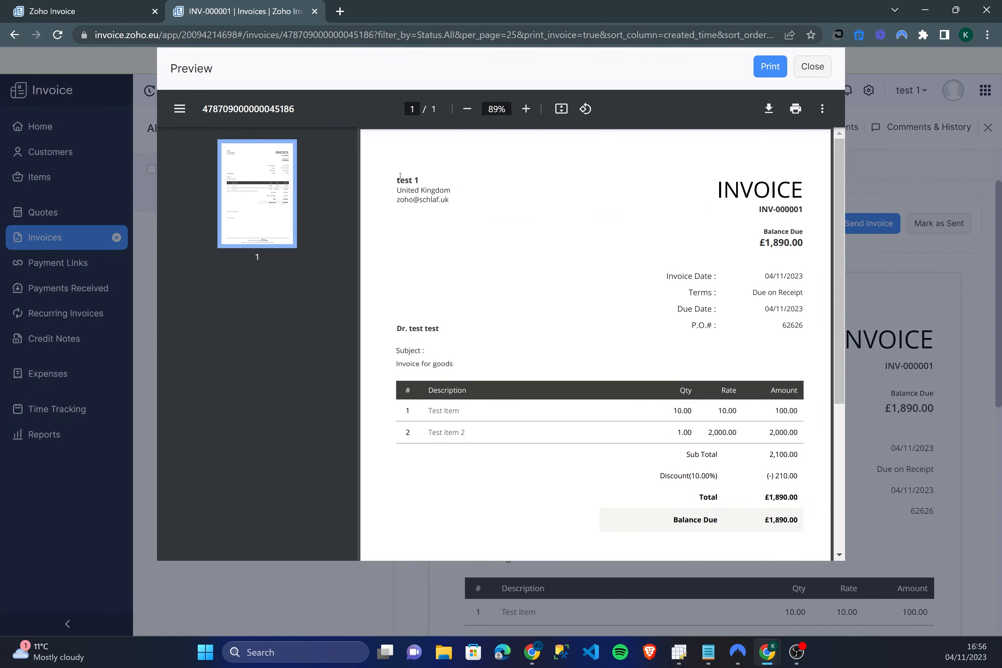
left_click_drag(400, 176, 449, 201)
left_click(540, 167)
scroll(590, 213, "down", 5)
scroll(802, 269, "up", 5)
scroll(554, 437, "down", 5)
scroll(555, 490, "up", 5)
scroll(555, 490, "down", 5)
scroll(555, 490, "up", 5)
Step: Dismiss the print dialog and download the previewed invoice to the Downloads folder as the PDF file INV-000001
left_click(773, 67)
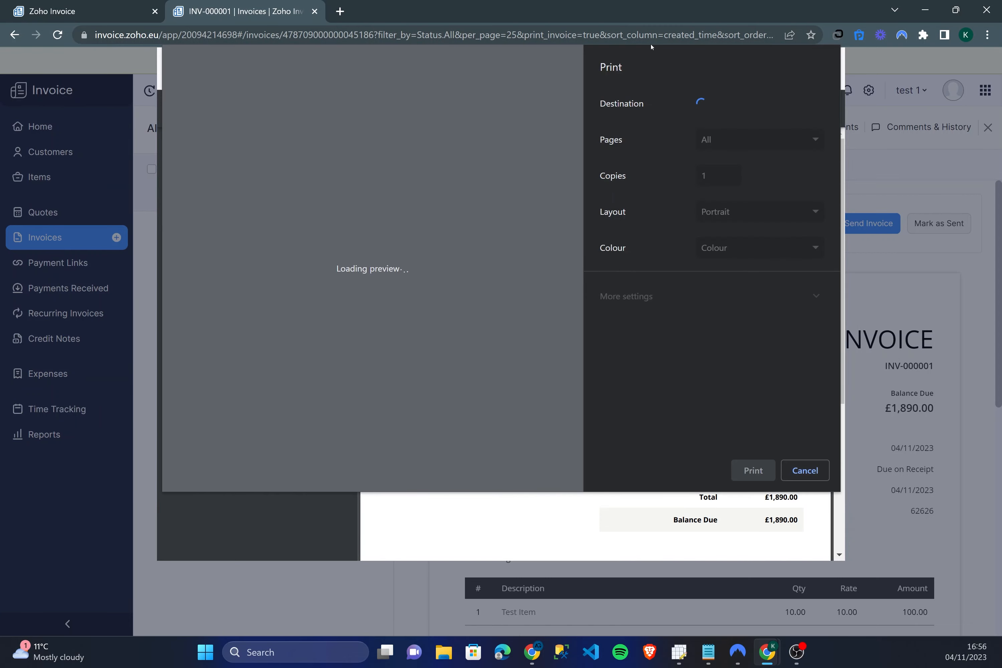
left_click(803, 468)
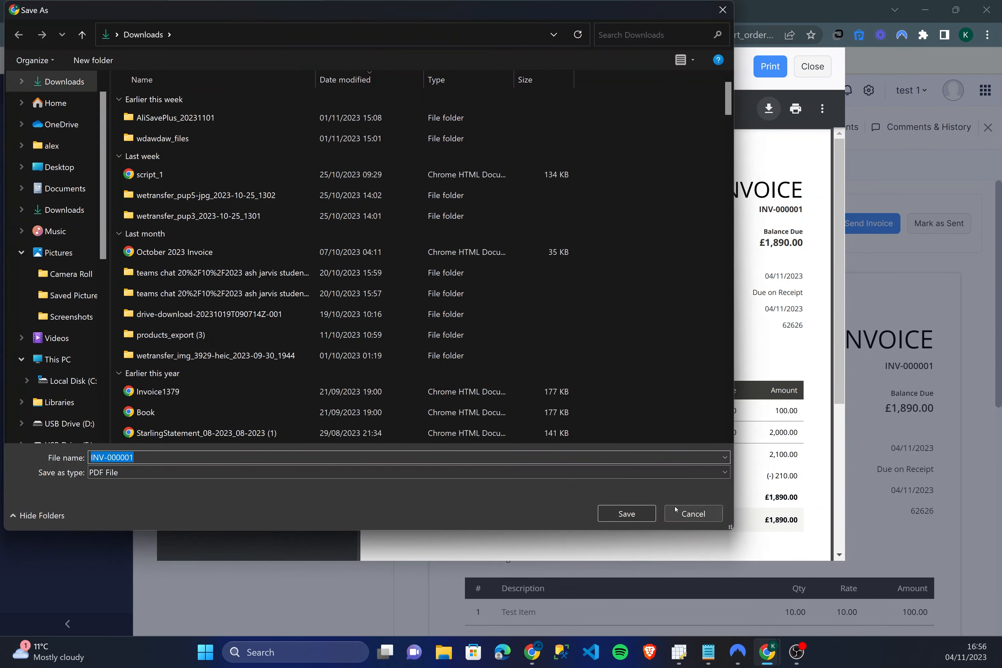
key("Return")
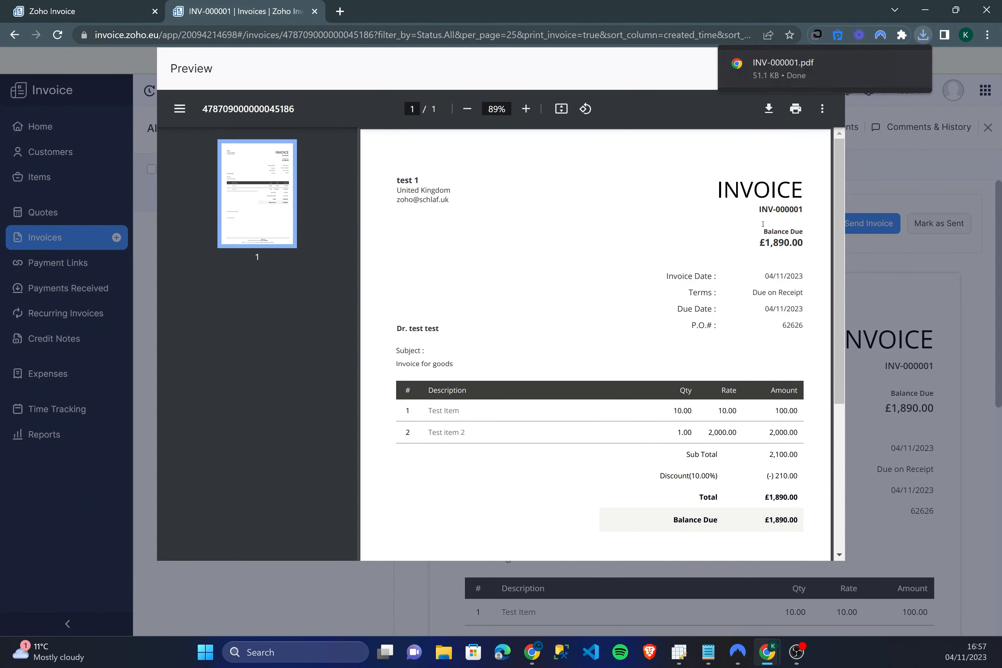
Step: Open the downloaded INV-000001.pdf to review it, and return to the invoice and close its print preview
mouse_move(790, 74)
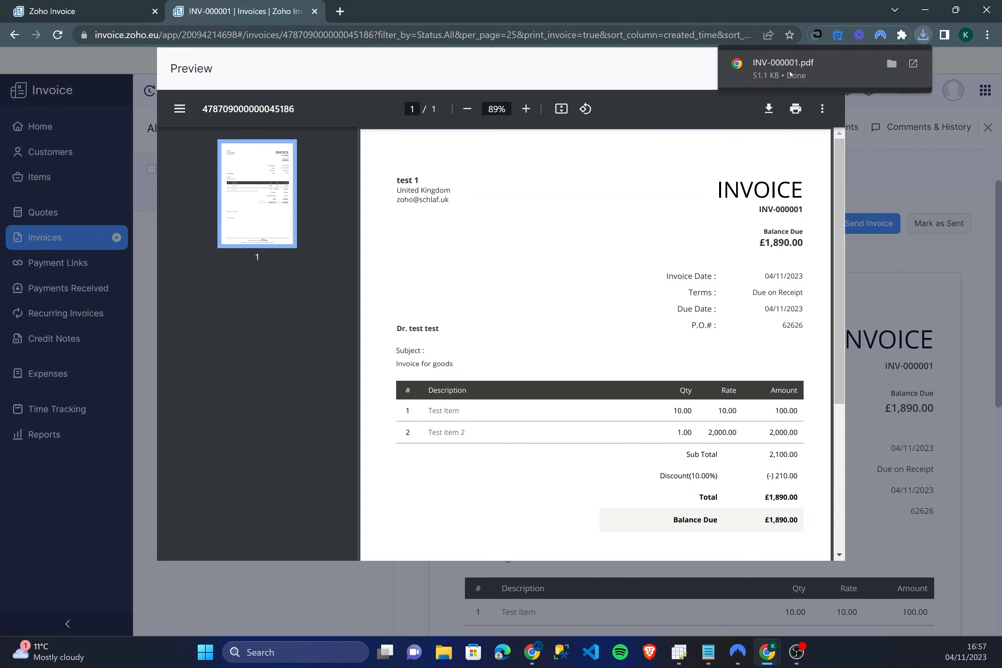
left_click(790, 74)
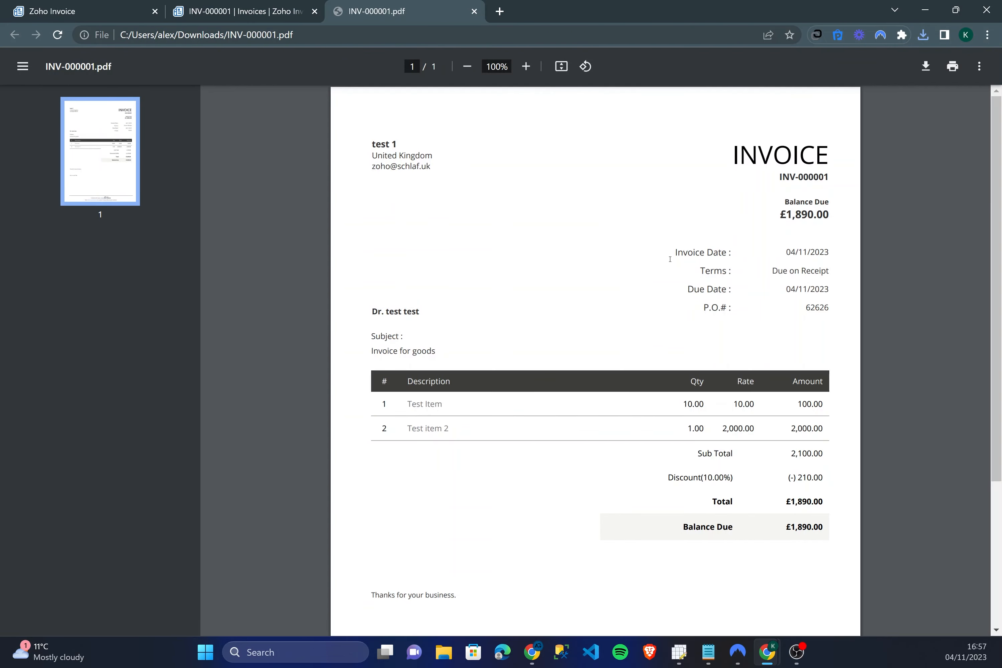
scroll(671, 259, "down", 5)
scroll(671, 258, "up", 5)
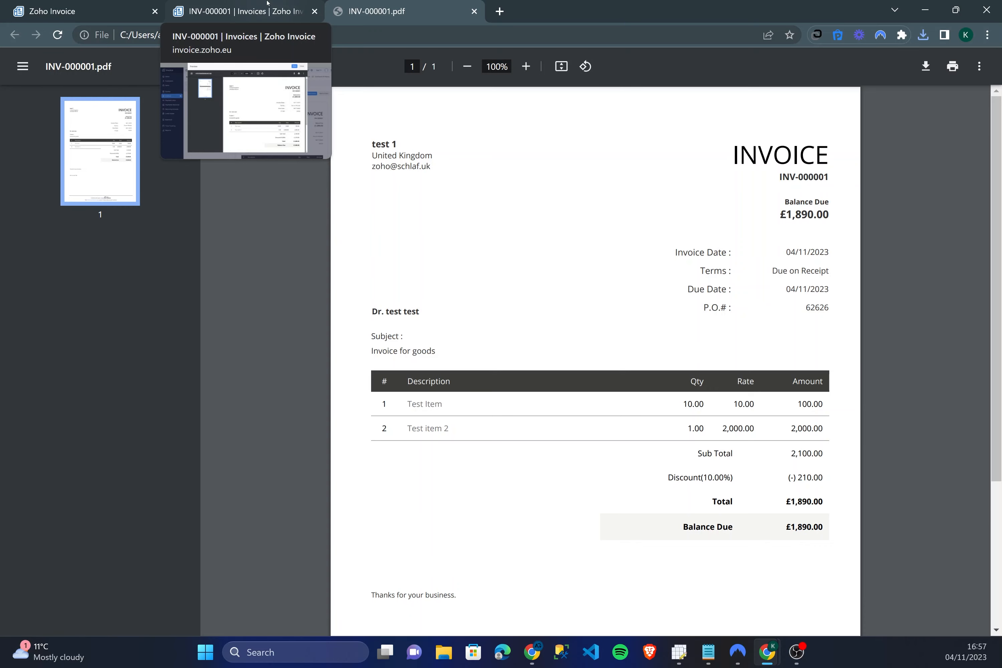
left_click(267, 3)
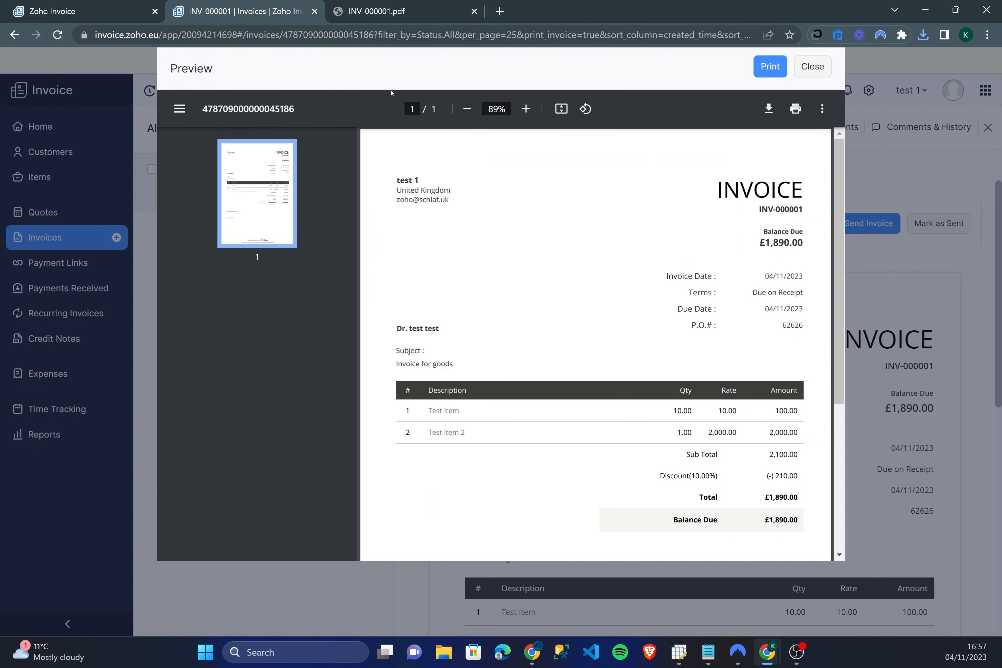
left_click(812, 66)
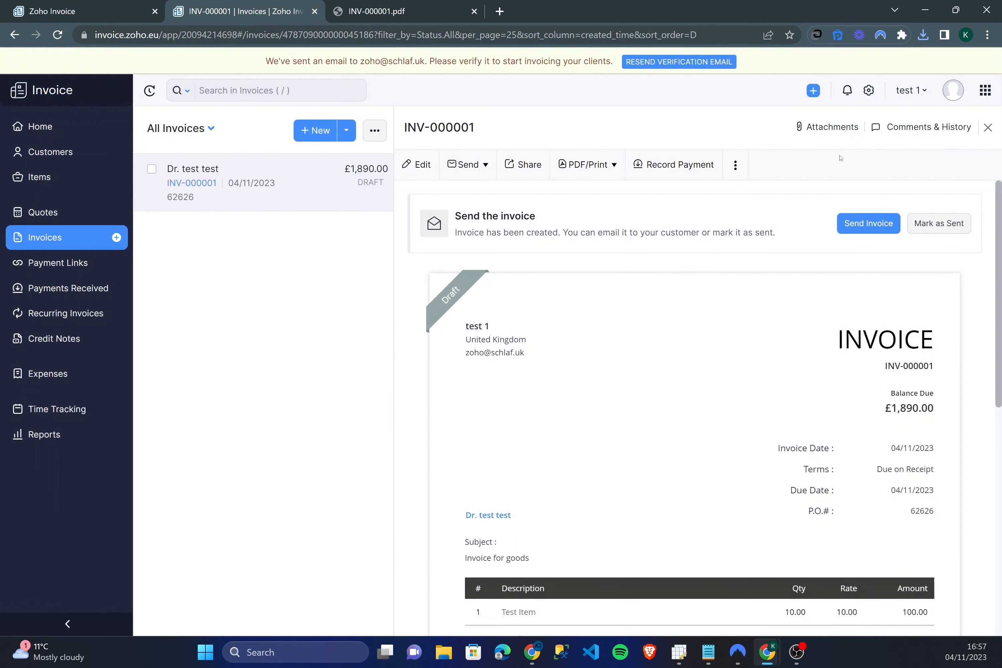